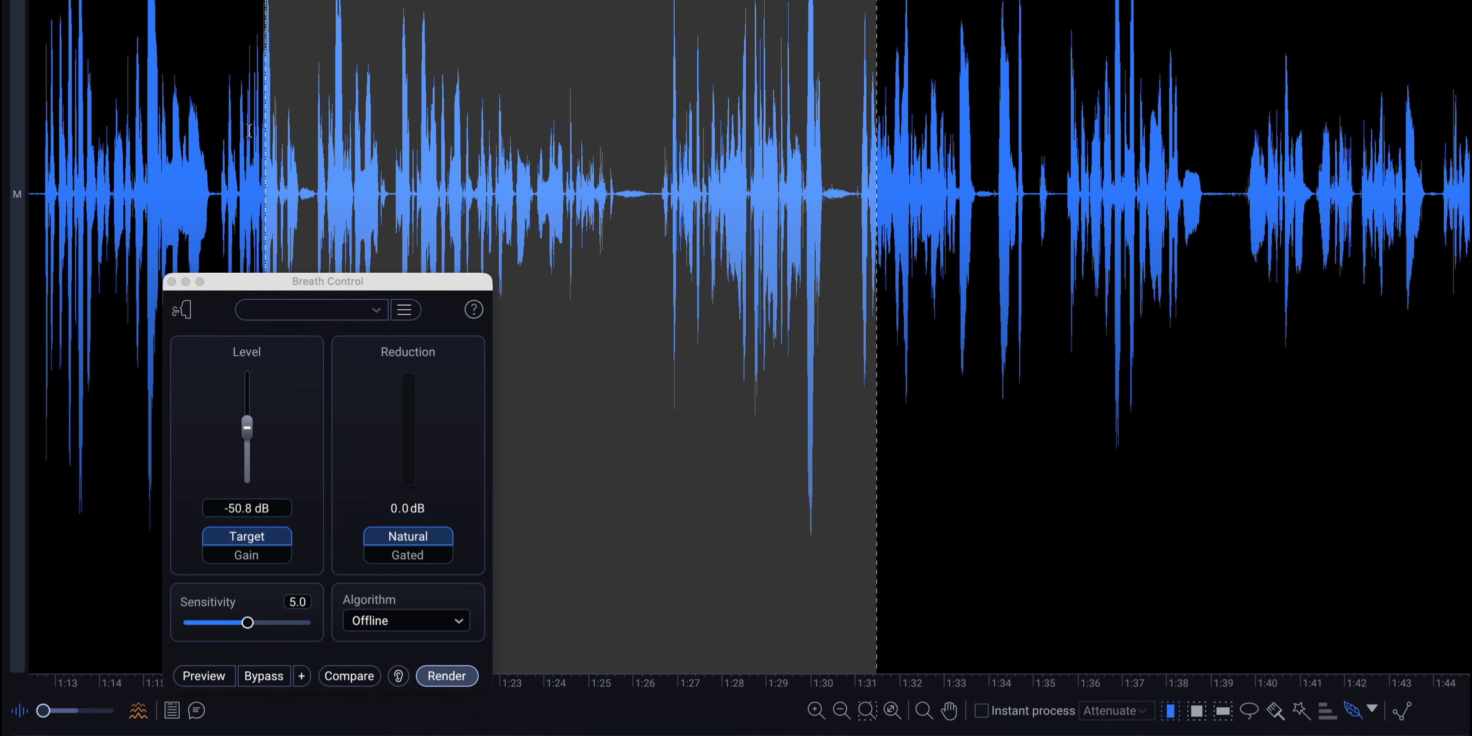
Inspect the breath between the spoken phrases at about 1:26 by selecting it alone and with the surrounding speech.
click(577, 106)
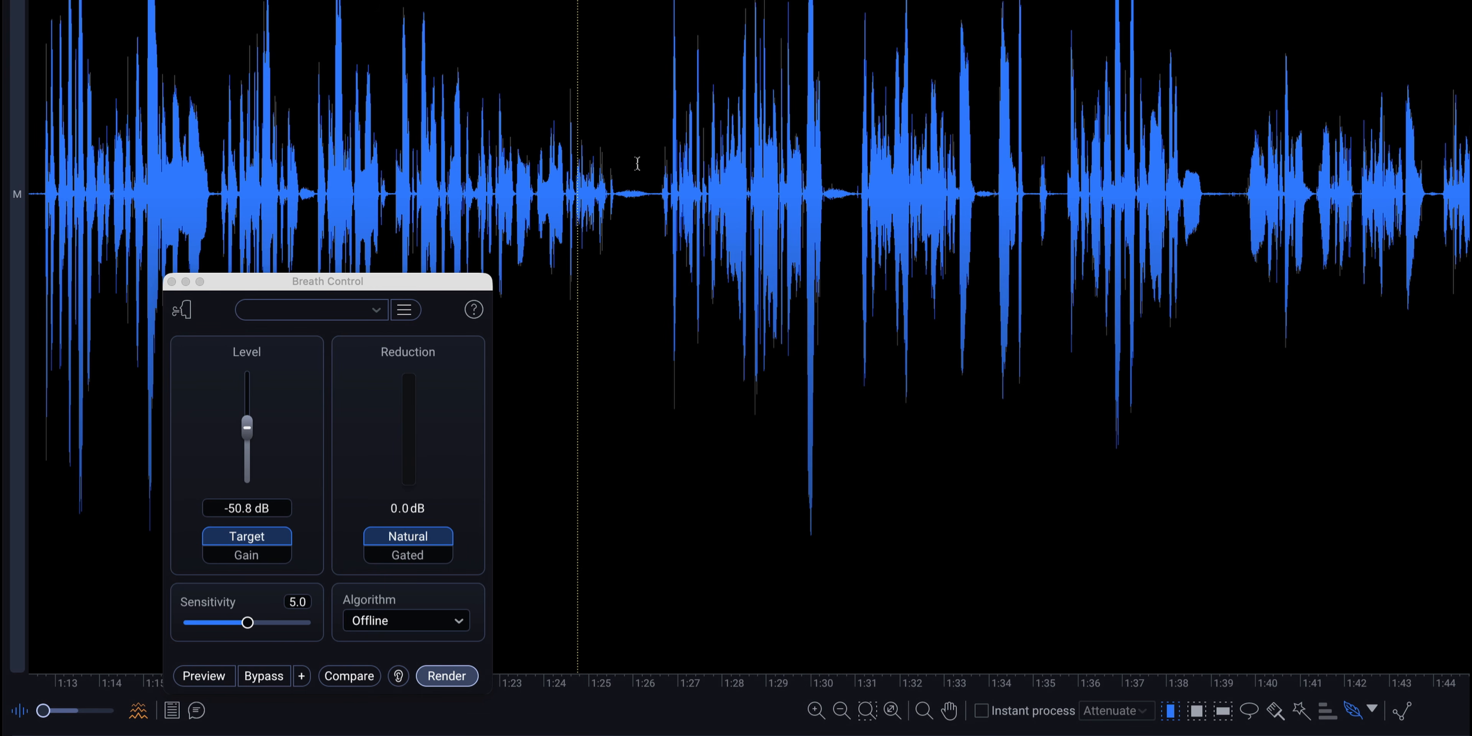
drag(617, 150, 633, 146)
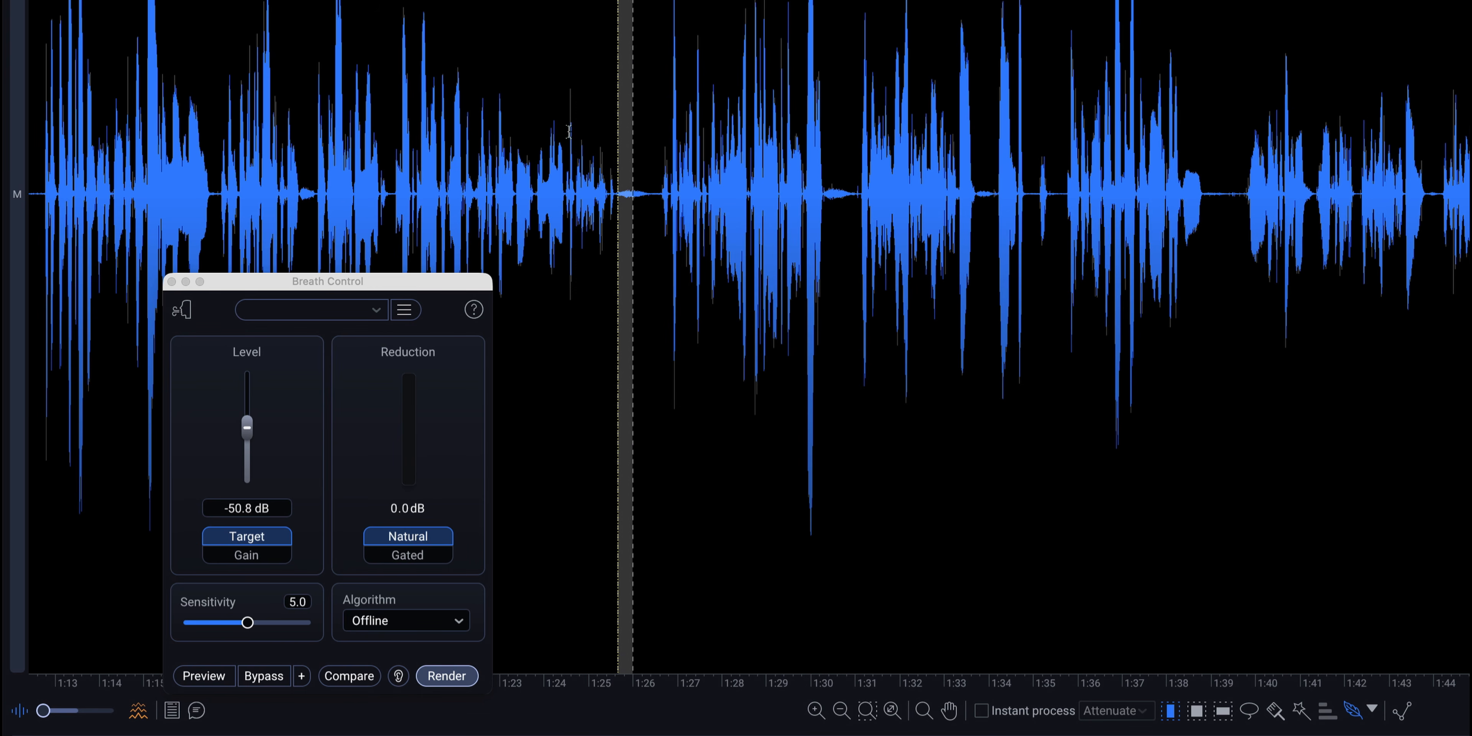
drag(520, 135, 744, 143)
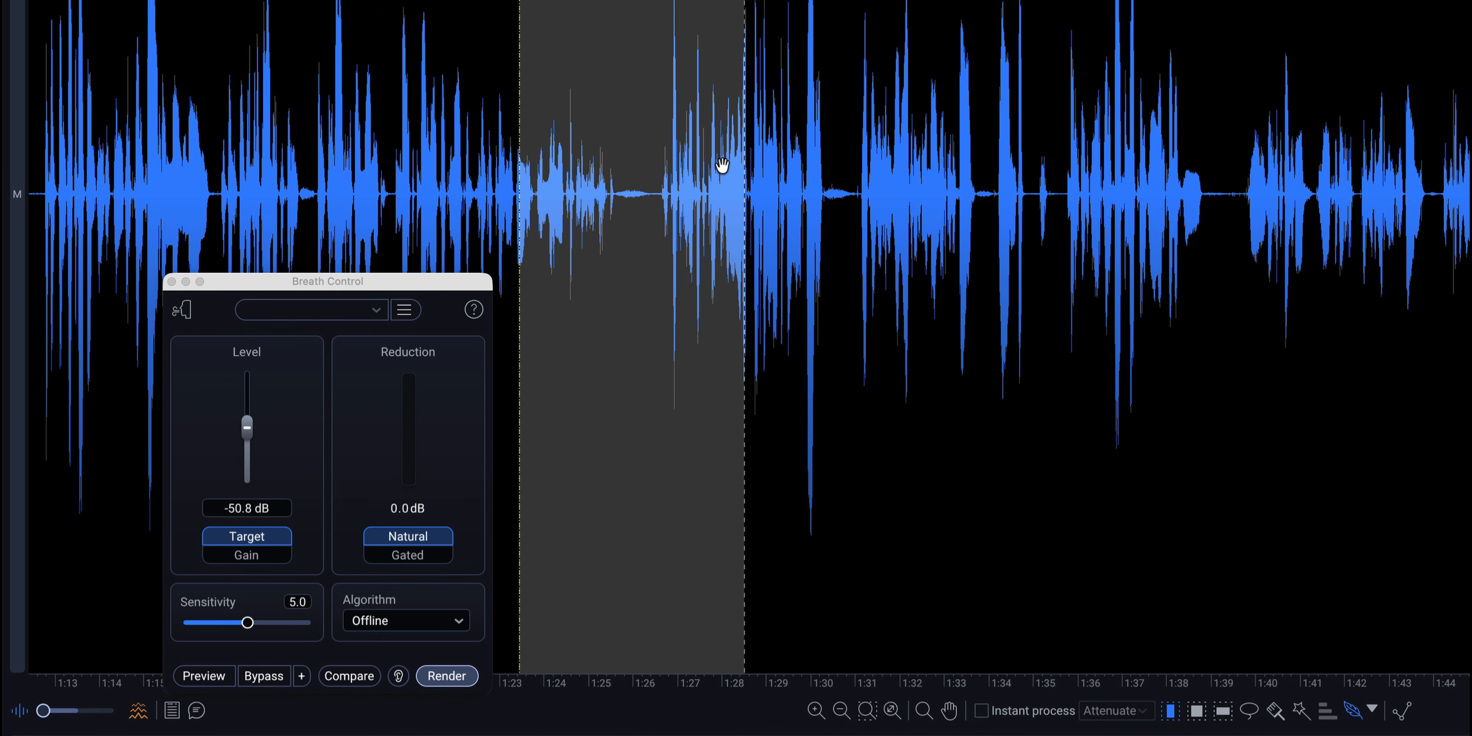
click(618, 229)
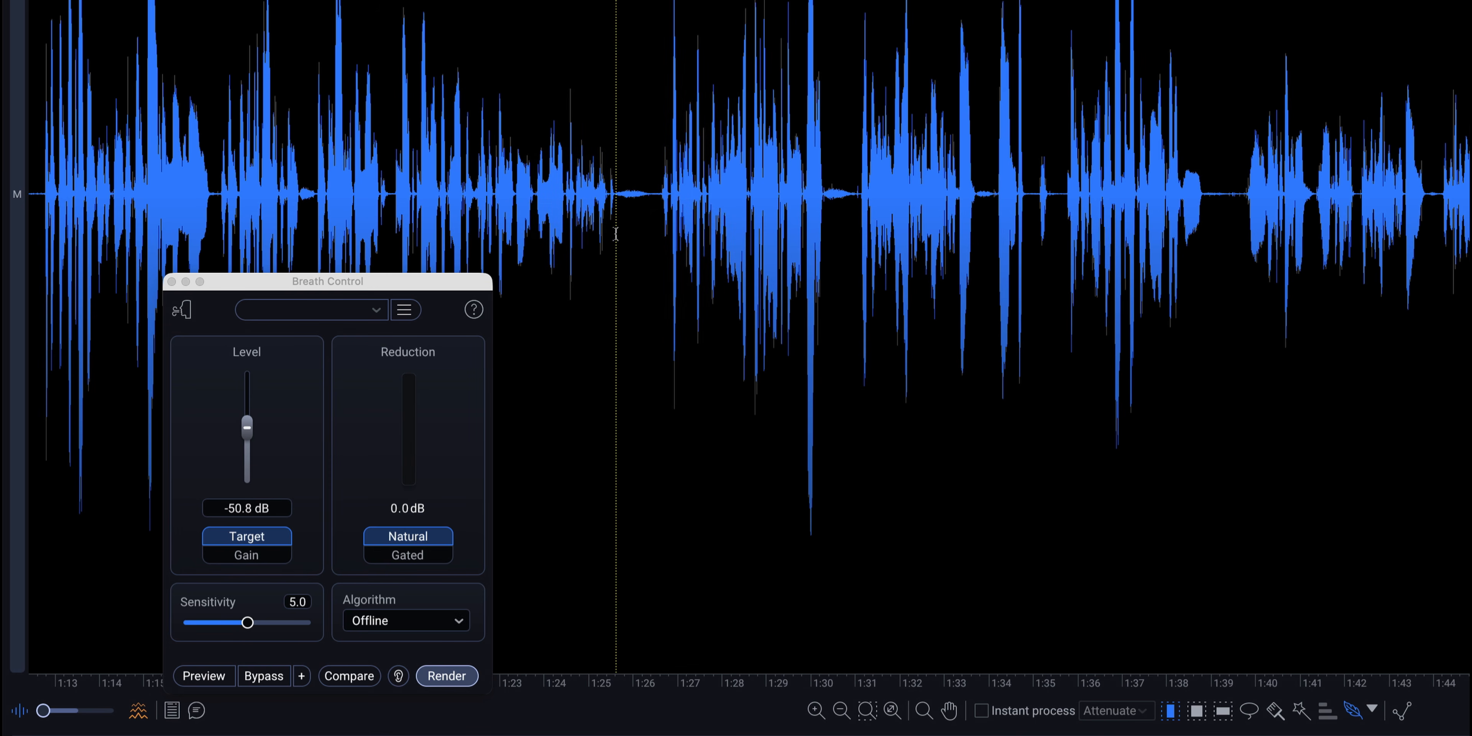
mouse_move(618, 230)
mouse_down()
mouse_move(656, 229)
mouse_move(612, 233)
mouse_up()
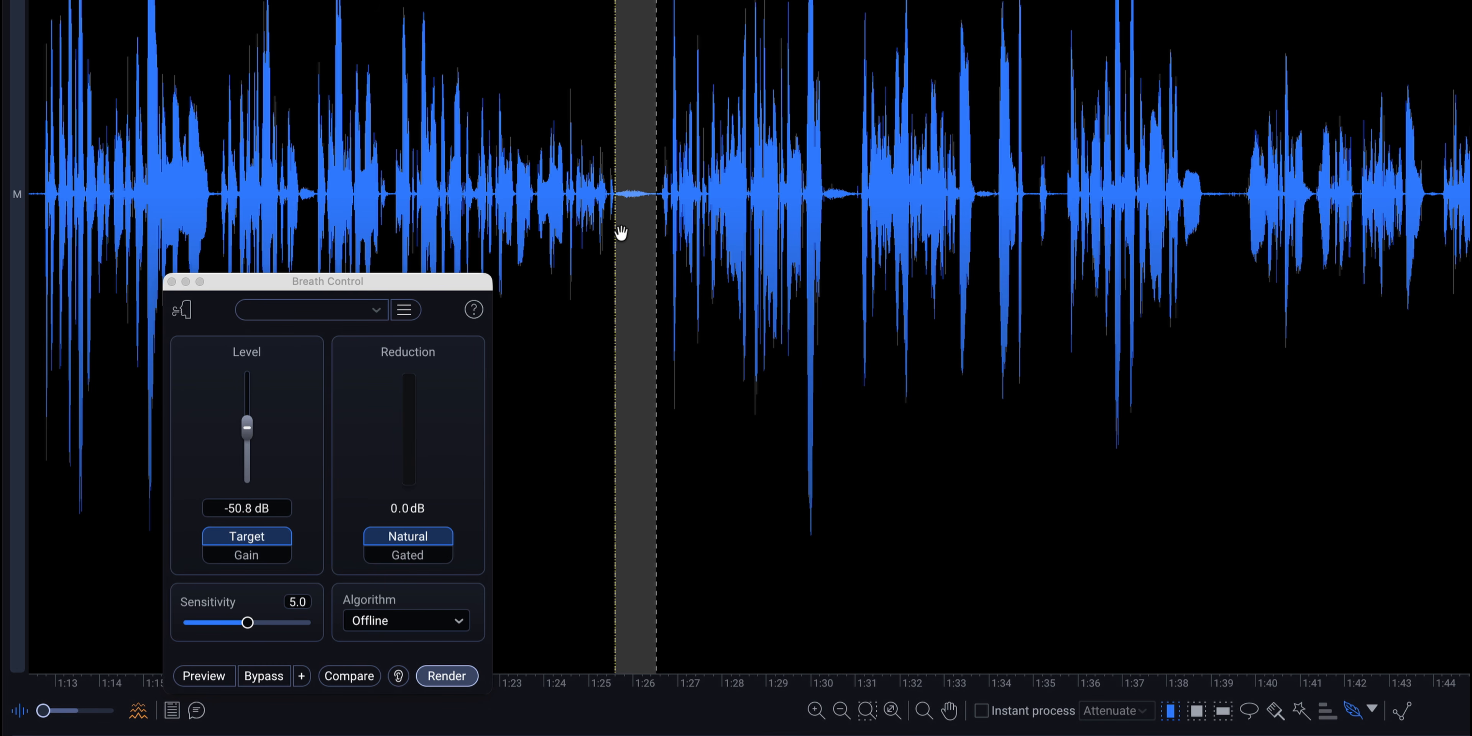
click(455, 120)
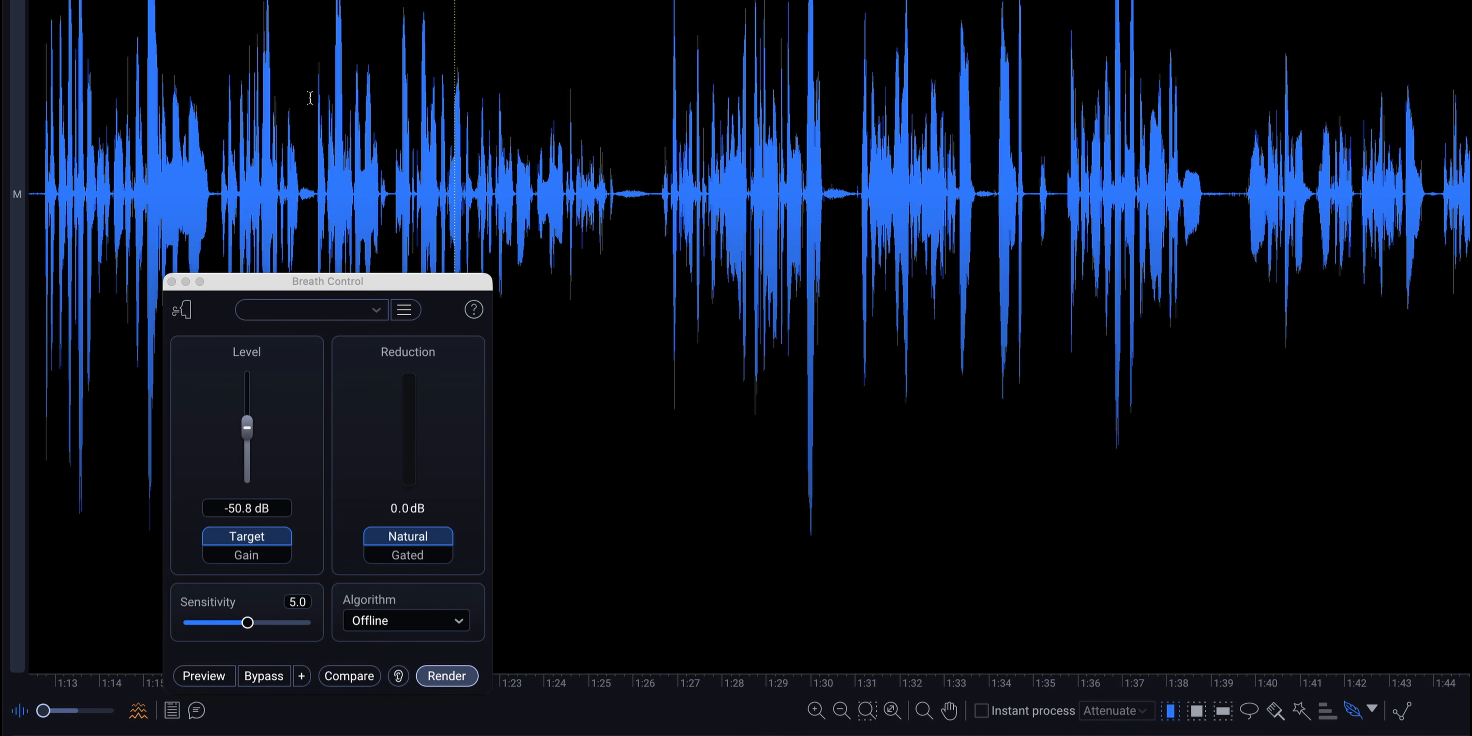
Preview only the detected breaths from about 1:18 using Breath Control's Classic algorithm, and stop playback.
click(269, 97)
drag(418, 281, 414, 272)
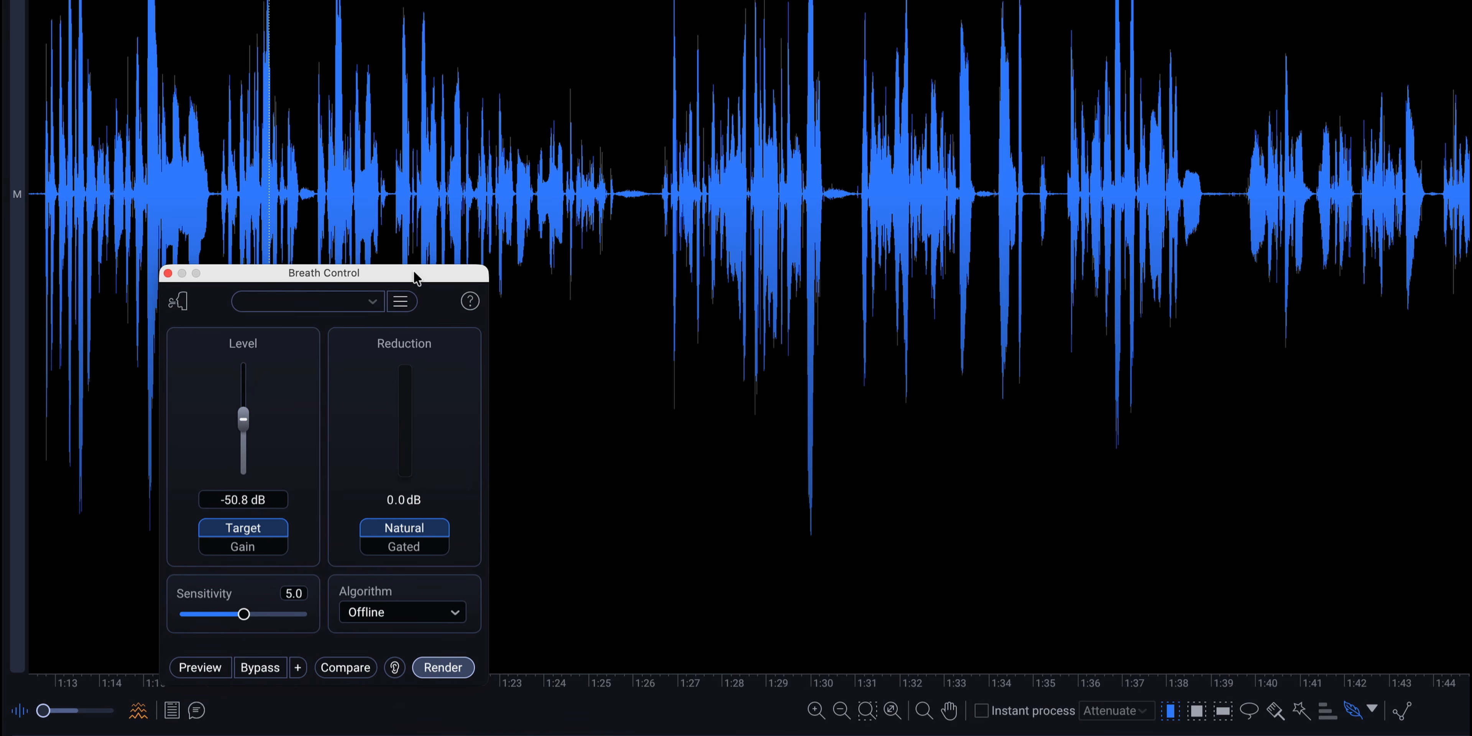
click(447, 617)
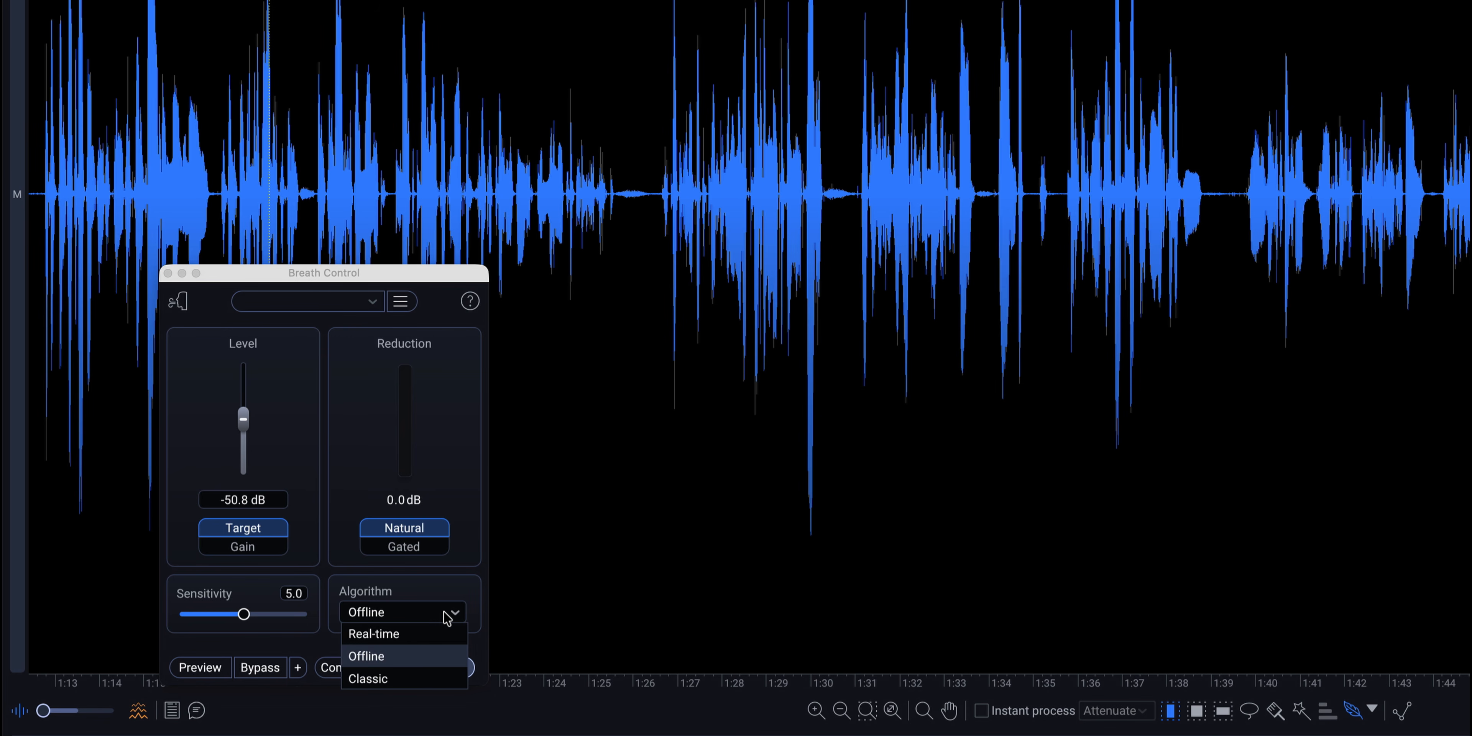
click(426, 678)
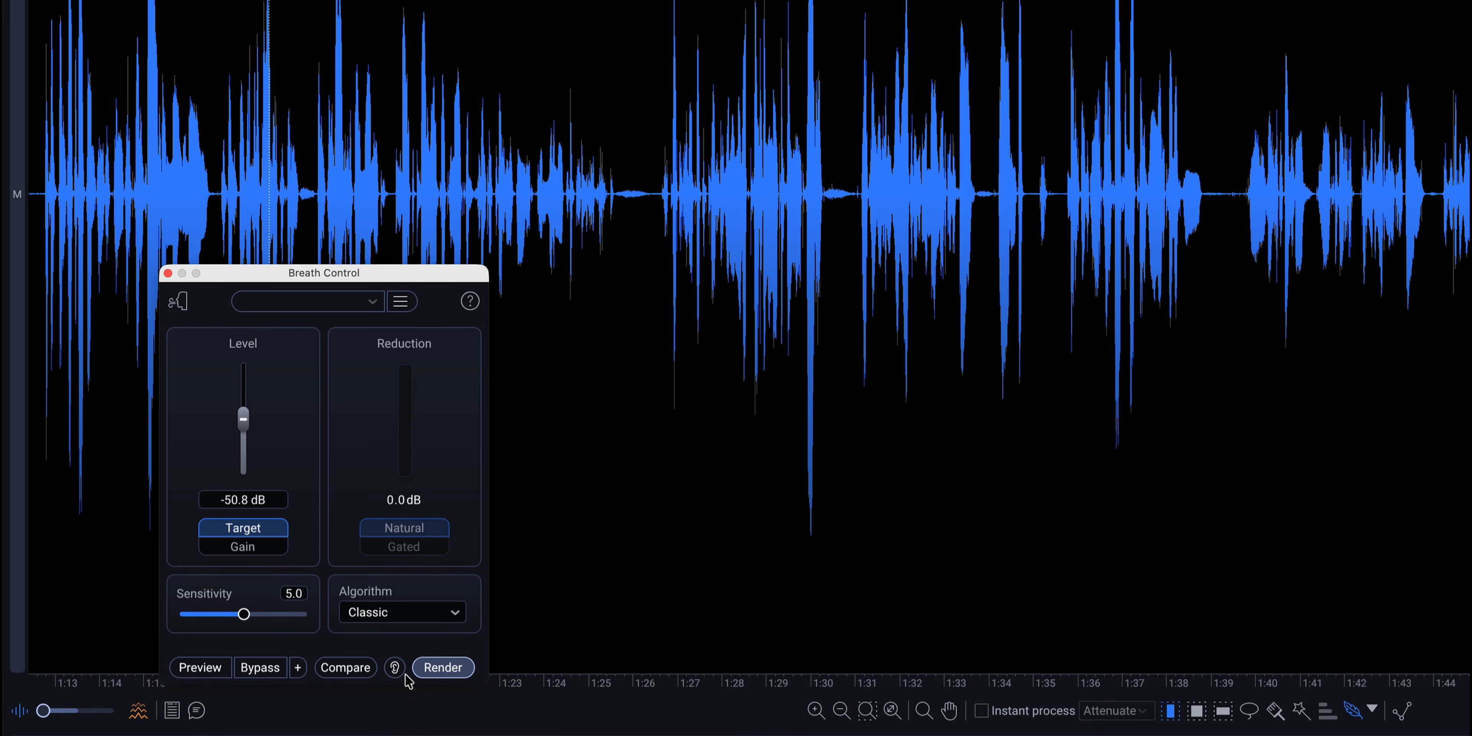
click(395, 668)
click(212, 669)
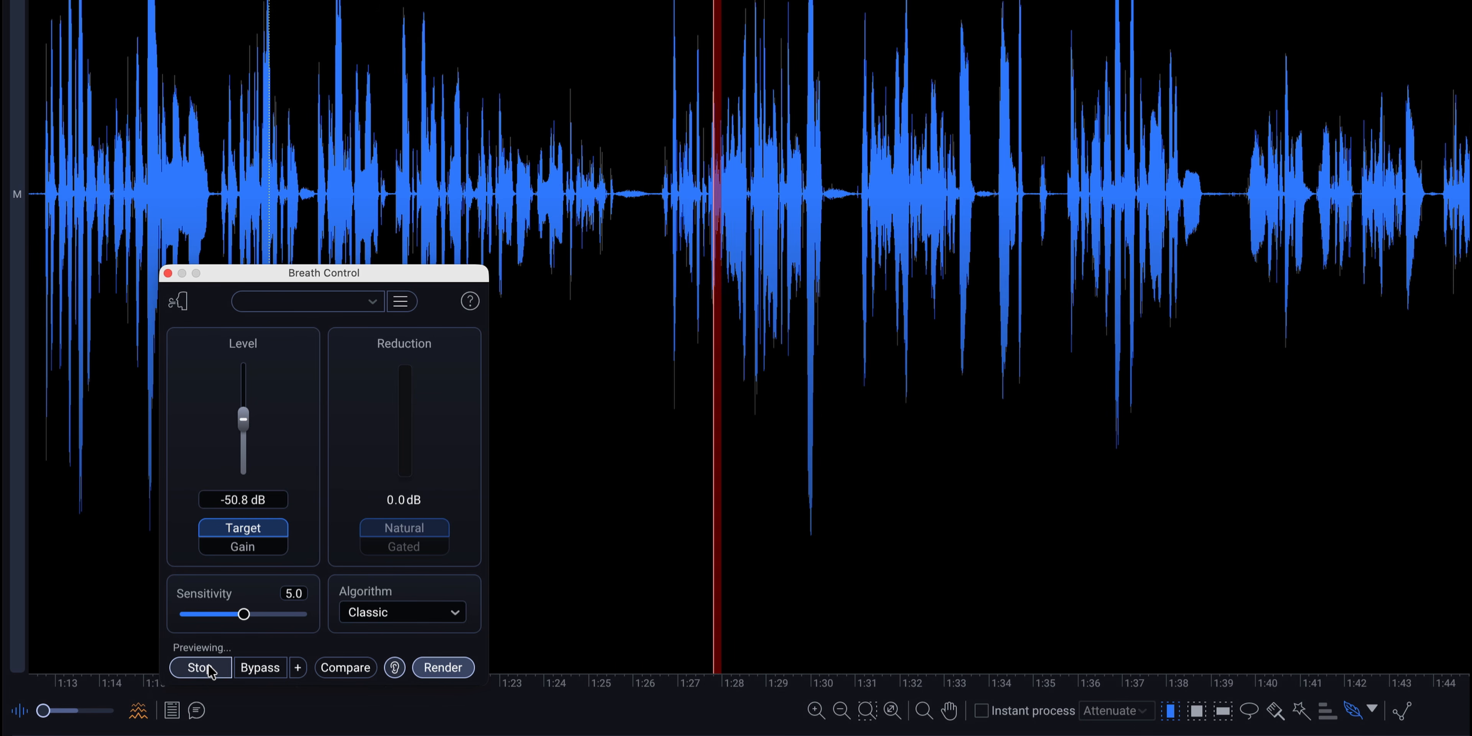
click(200, 668)
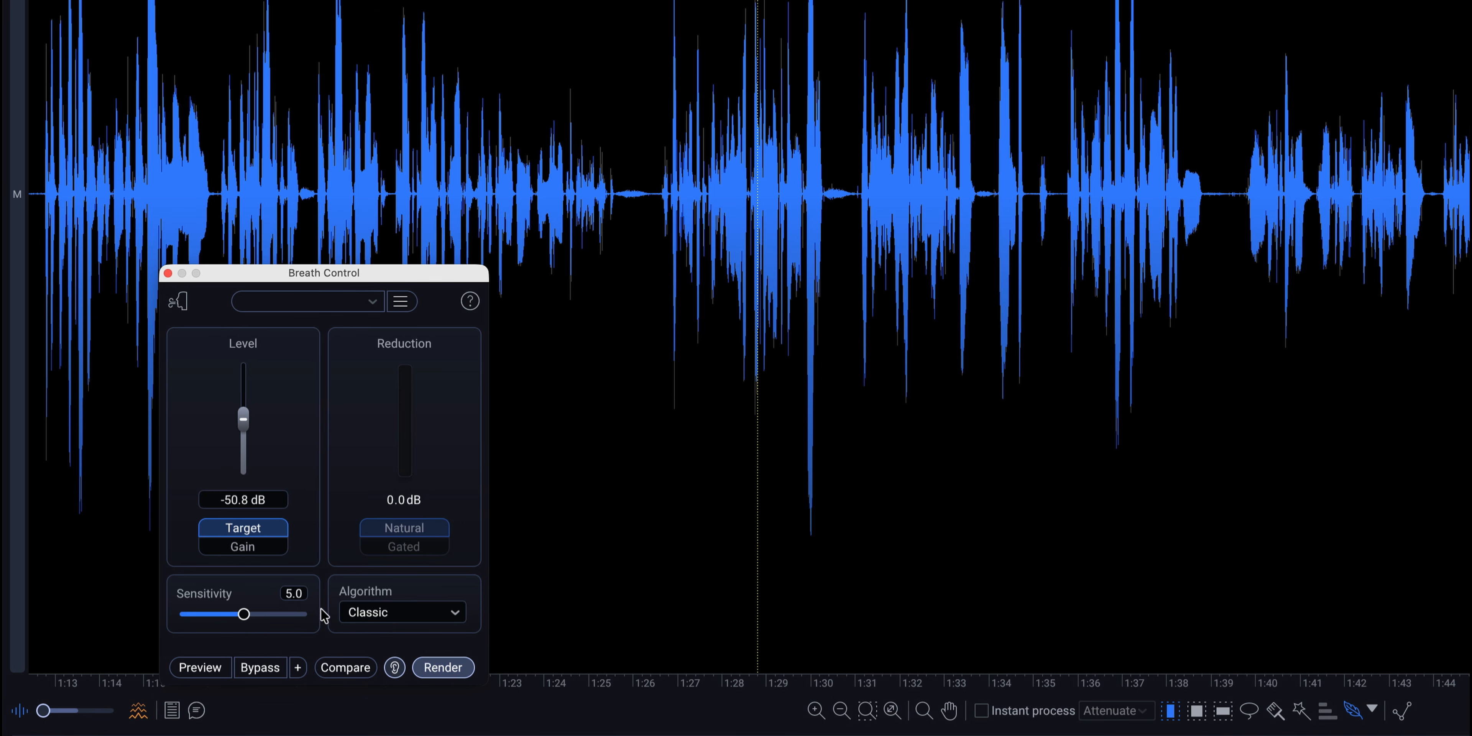
Try the Real-time algorithm in Breath Control, and switch it to Offline.
click(412, 616)
click(412, 634)
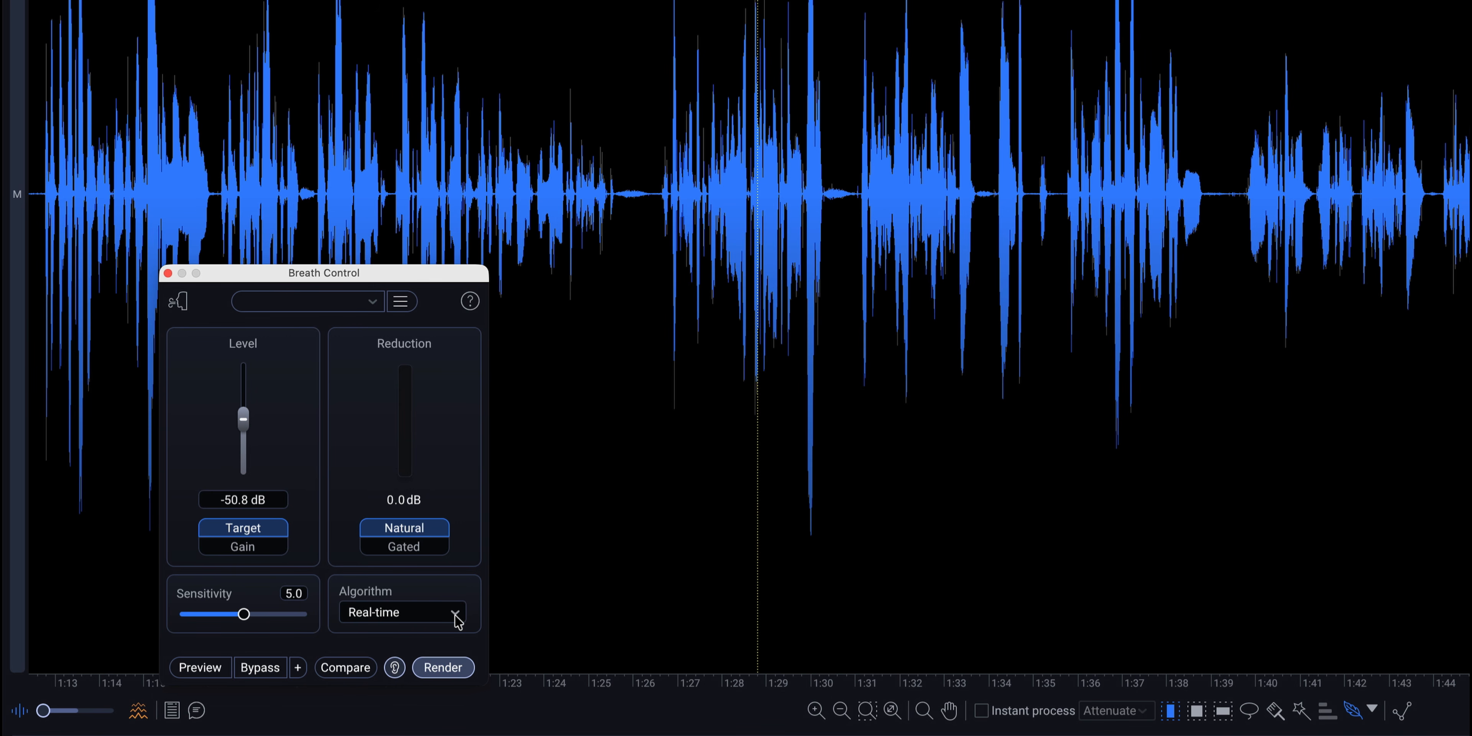
click(419, 623)
click(404, 653)
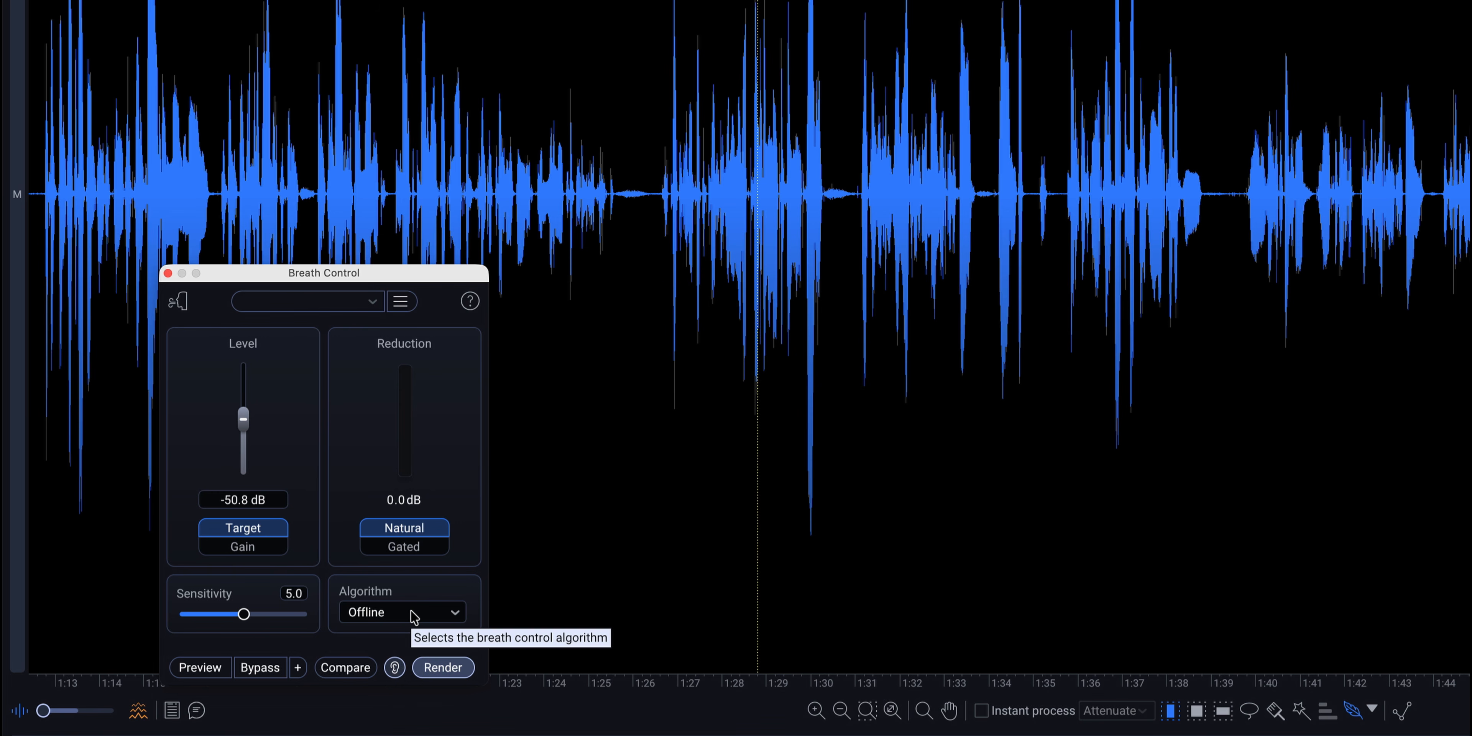
Set the algorithm to Real-time, preview only the detected breaths from about 1:18, and stop playback.
click(415, 616)
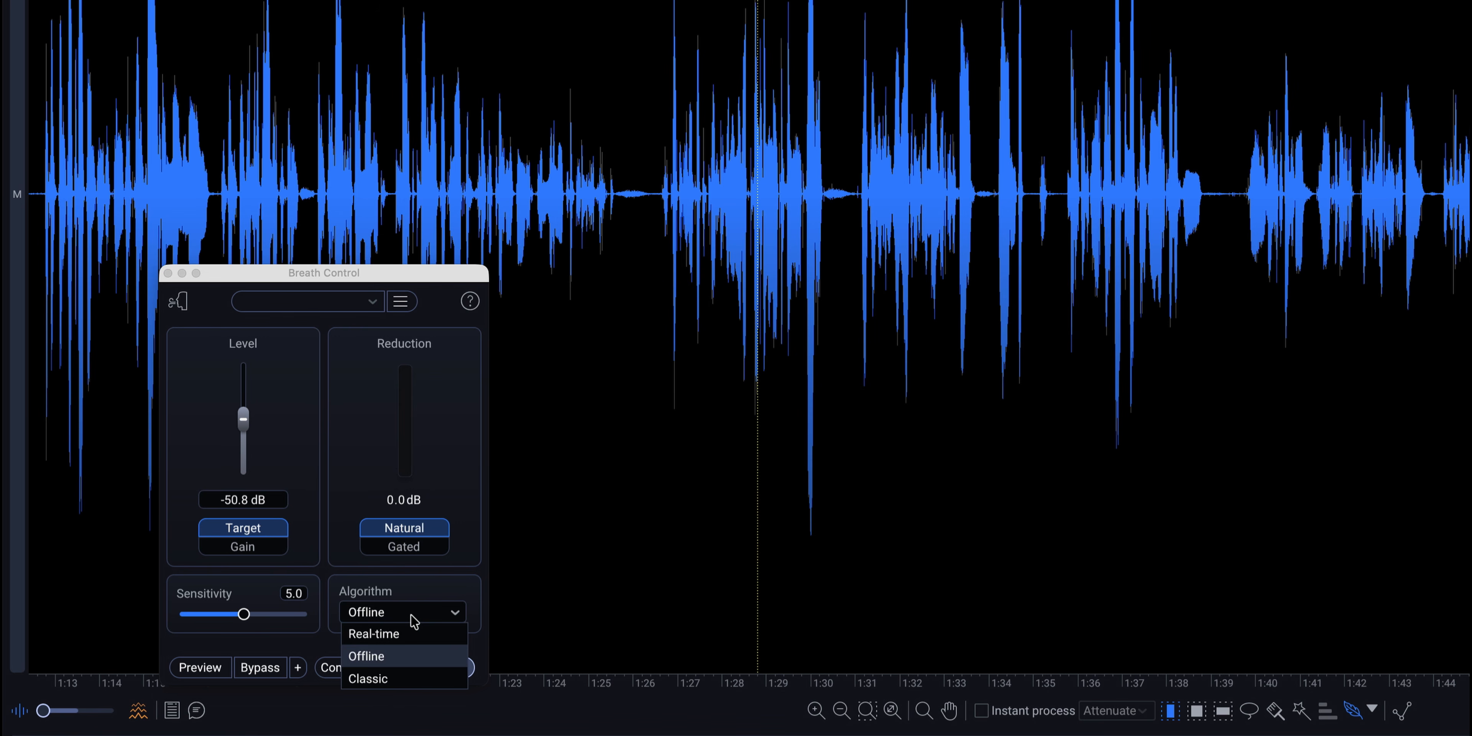
click(411, 634)
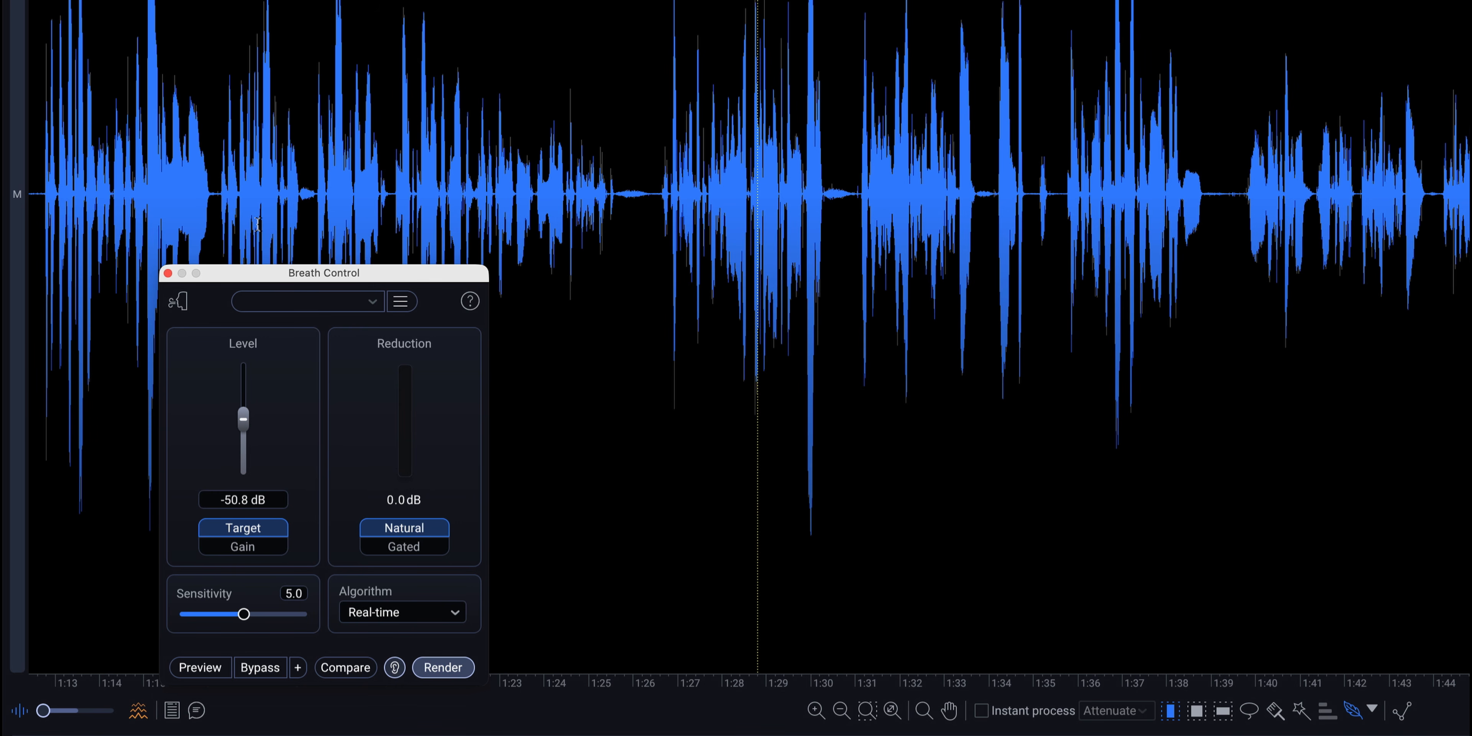
click(267, 213)
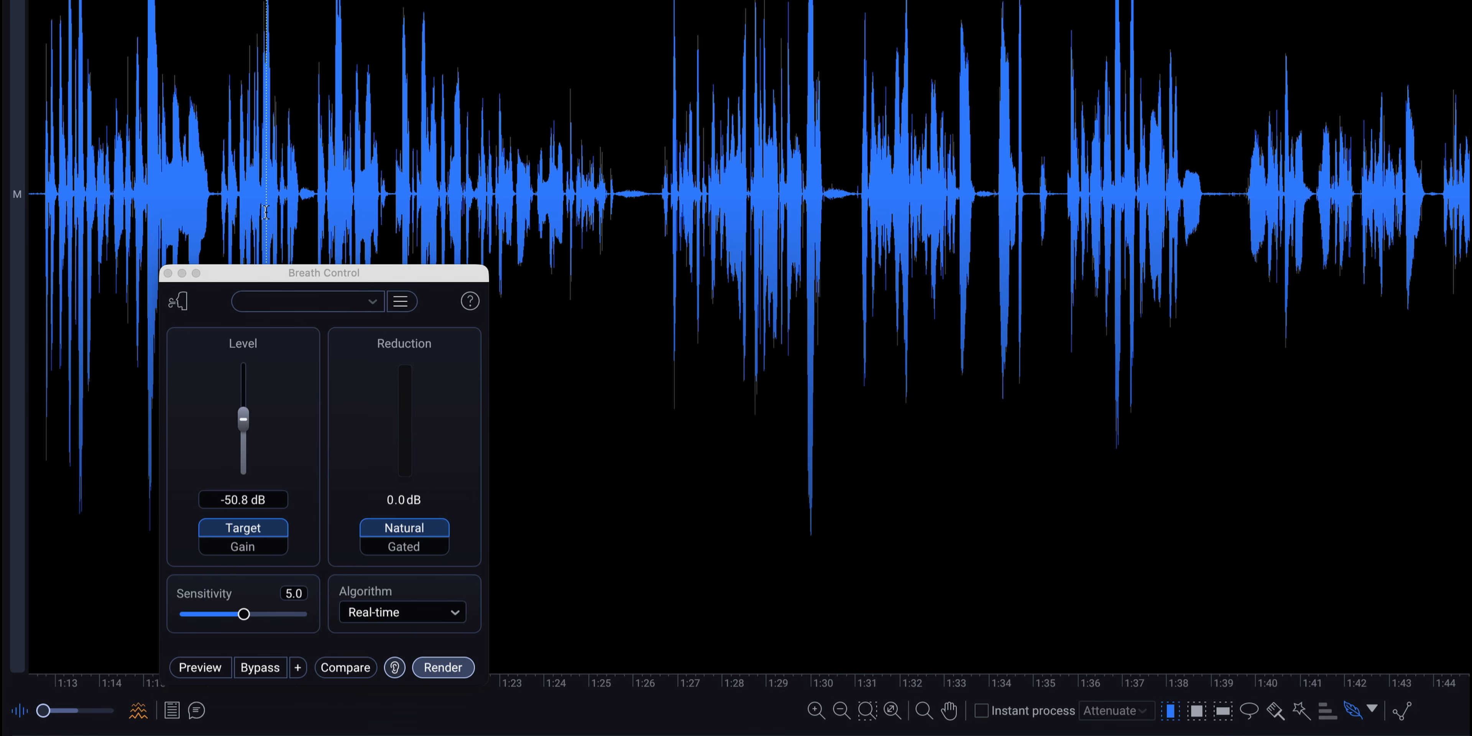
click(200, 668)
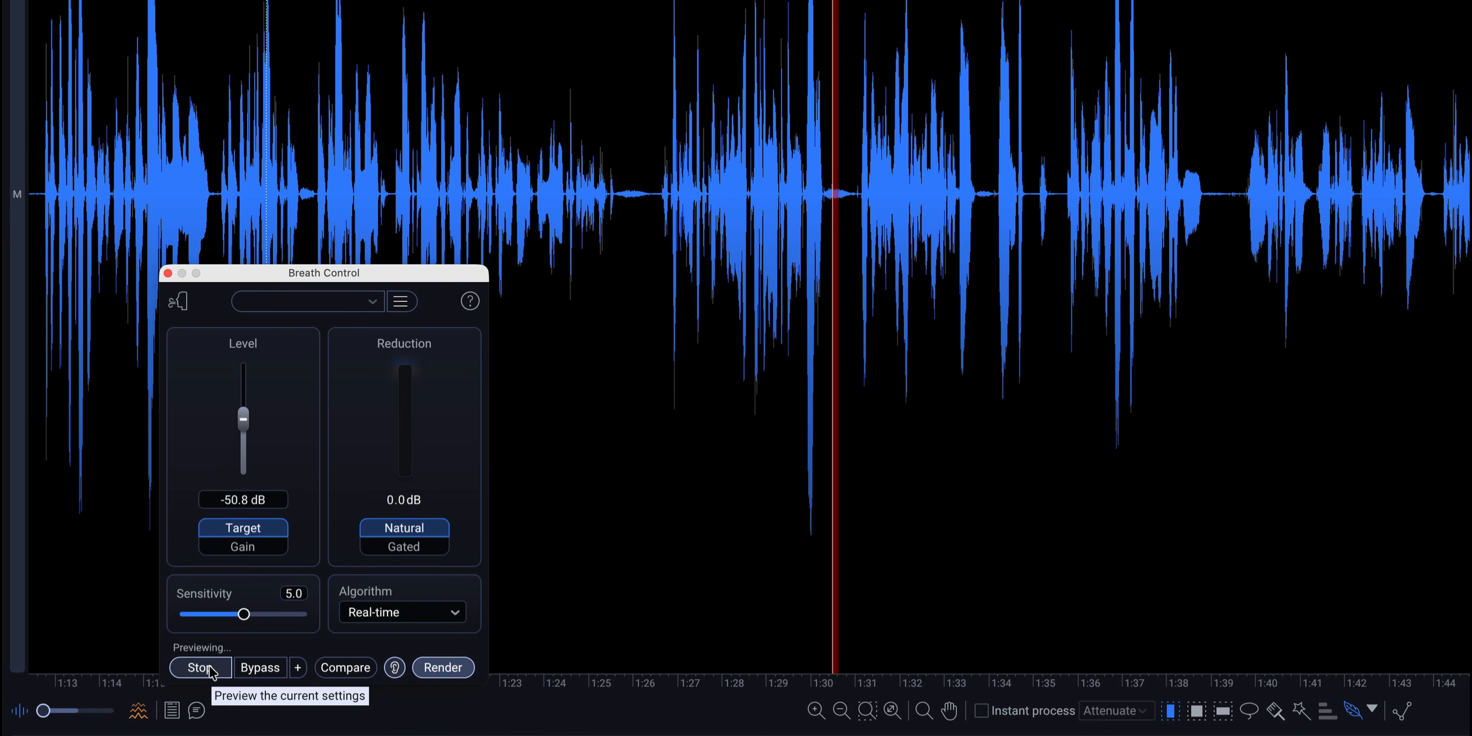
click(210, 669)
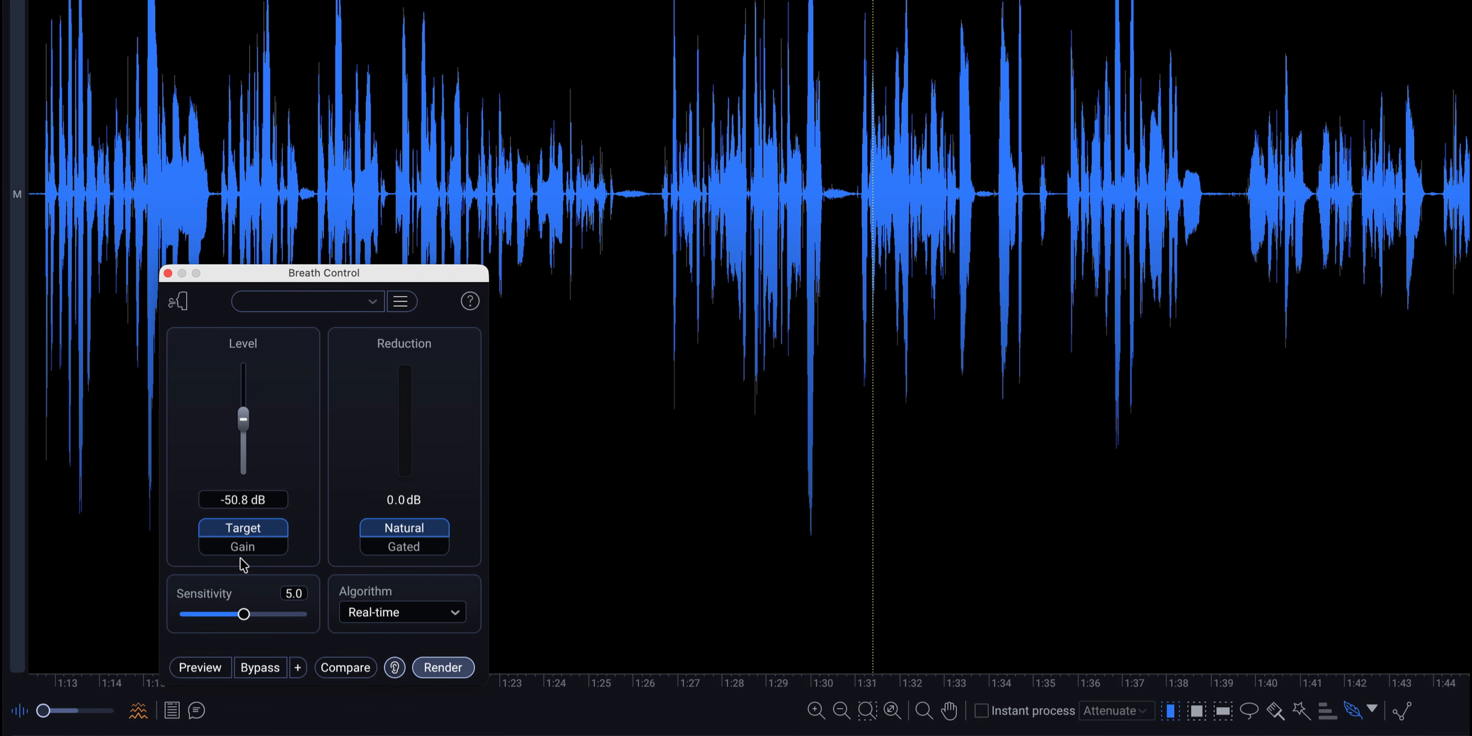
Select the speech in the waveform from about 1:17 to 1:31.5.
click(257, 194)
drag(246, 193, 874, 245)
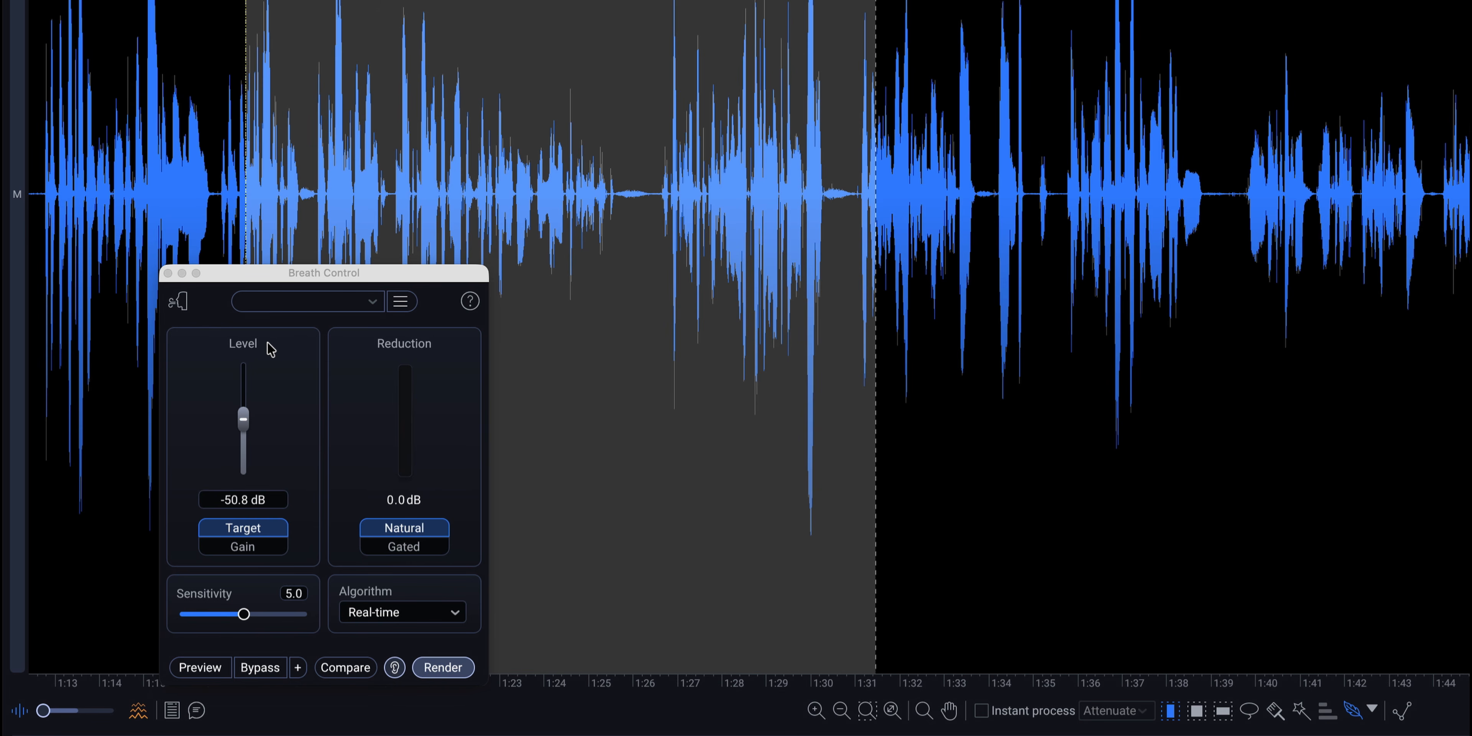
Switch the breath Level mode to Gain and set the level to -9.2 dB.
click(272, 537)
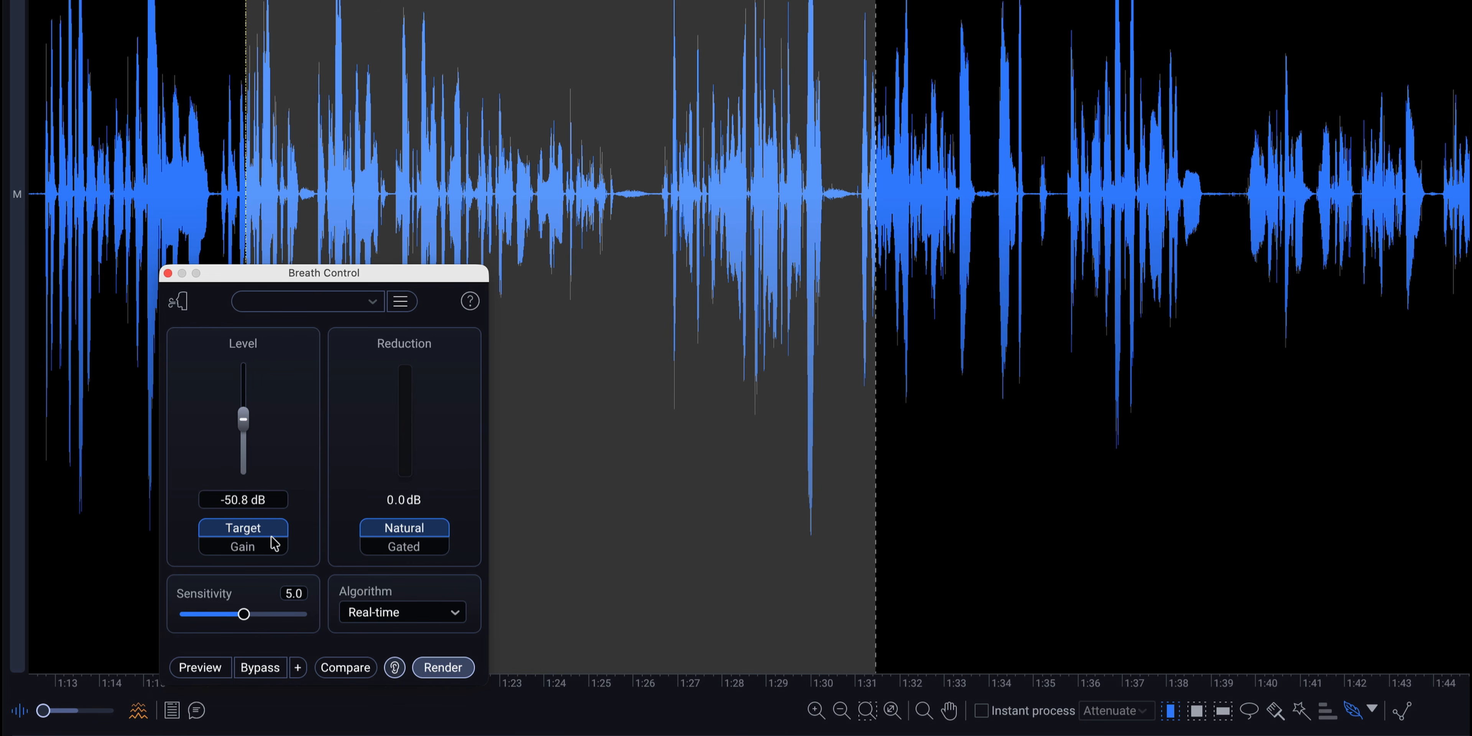
click(264, 555)
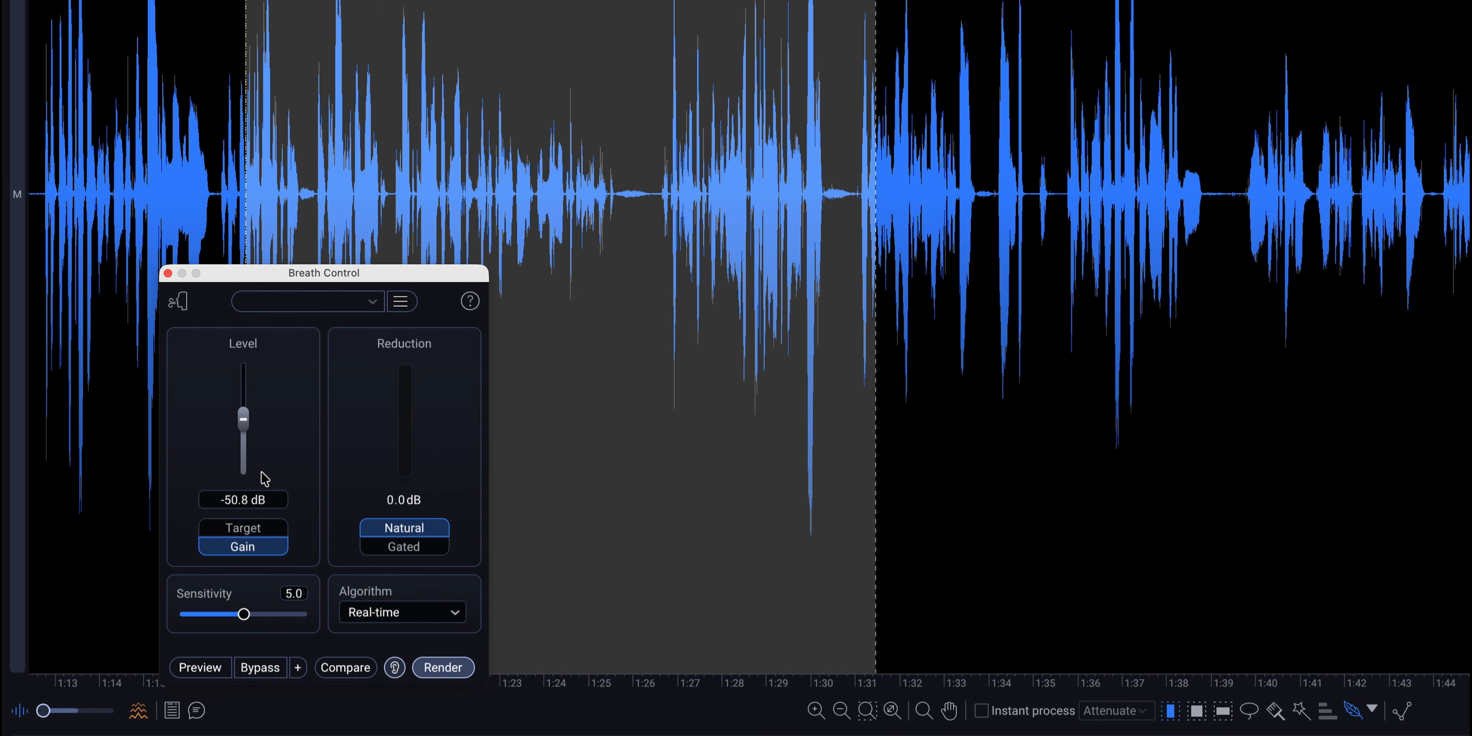
drag(242, 424, 247, 373)
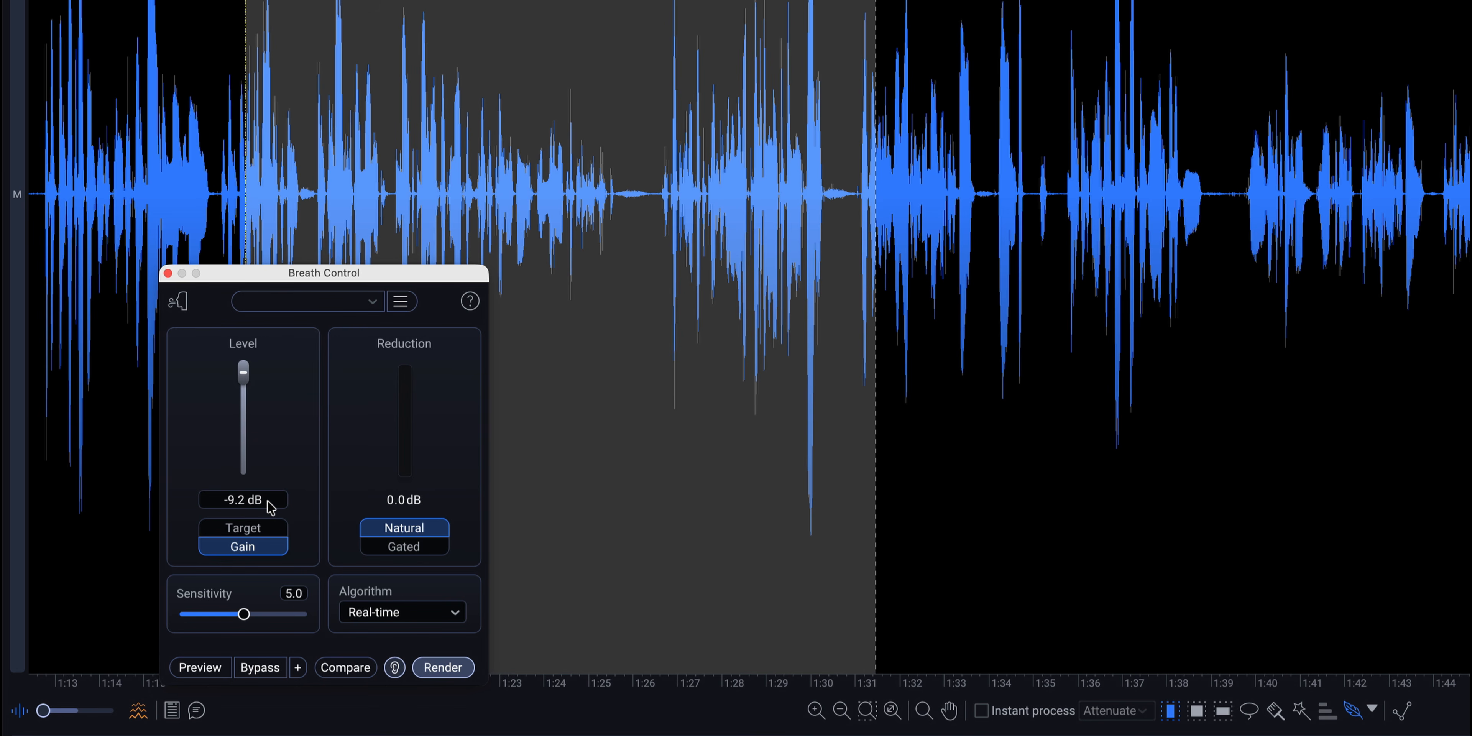
Set the breath Level to -55.0 dB in Target mode, with Natural reduction and a Sensitivity of 5.0.
click(259, 532)
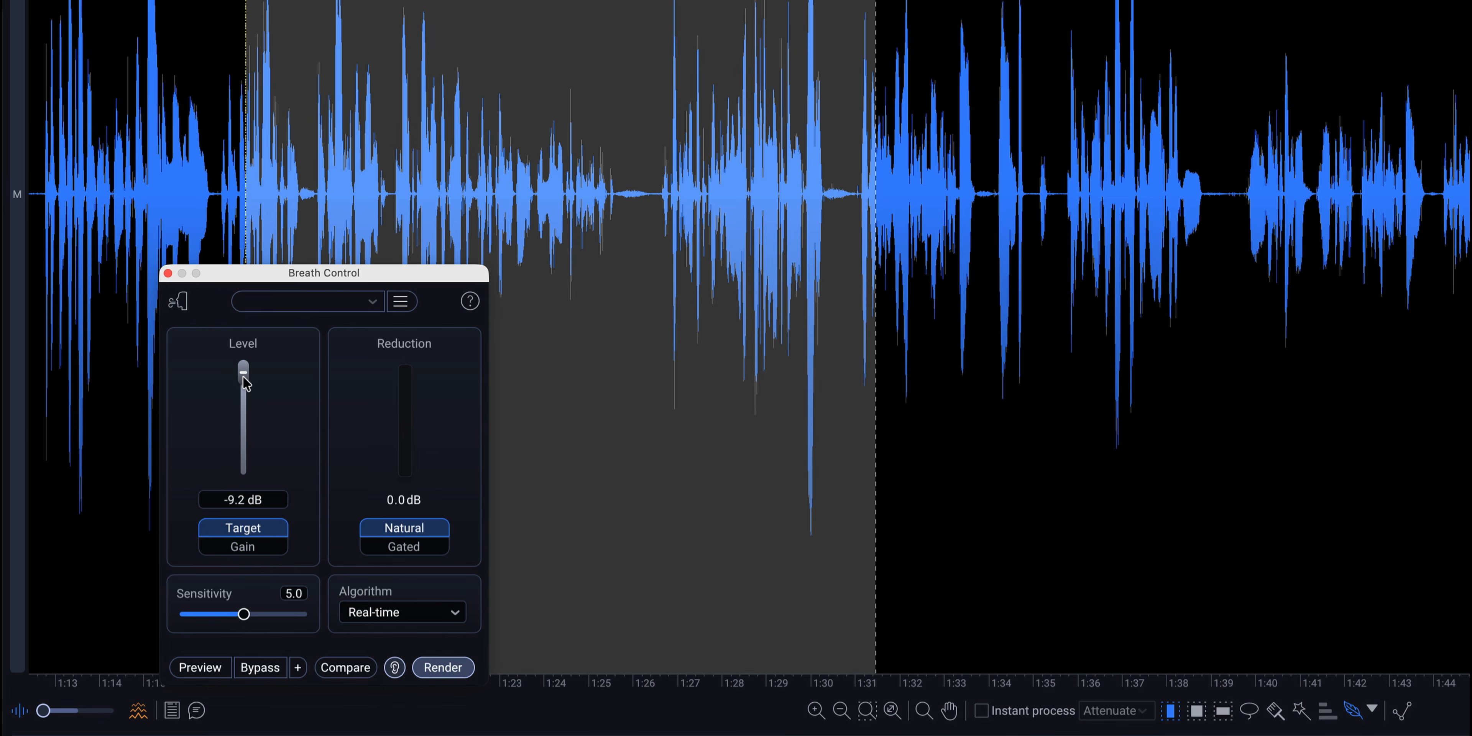
drag(243, 377, 247, 428)
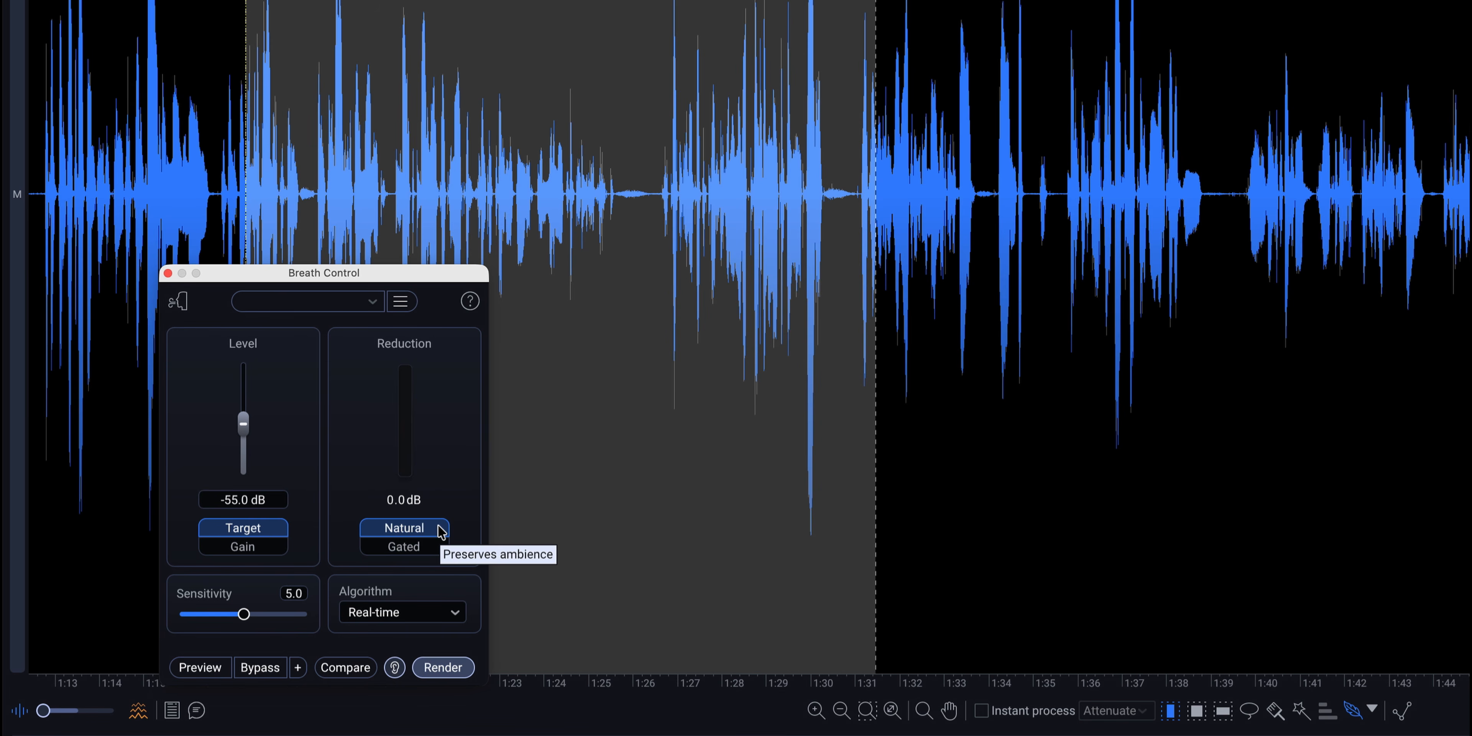
click(433, 549)
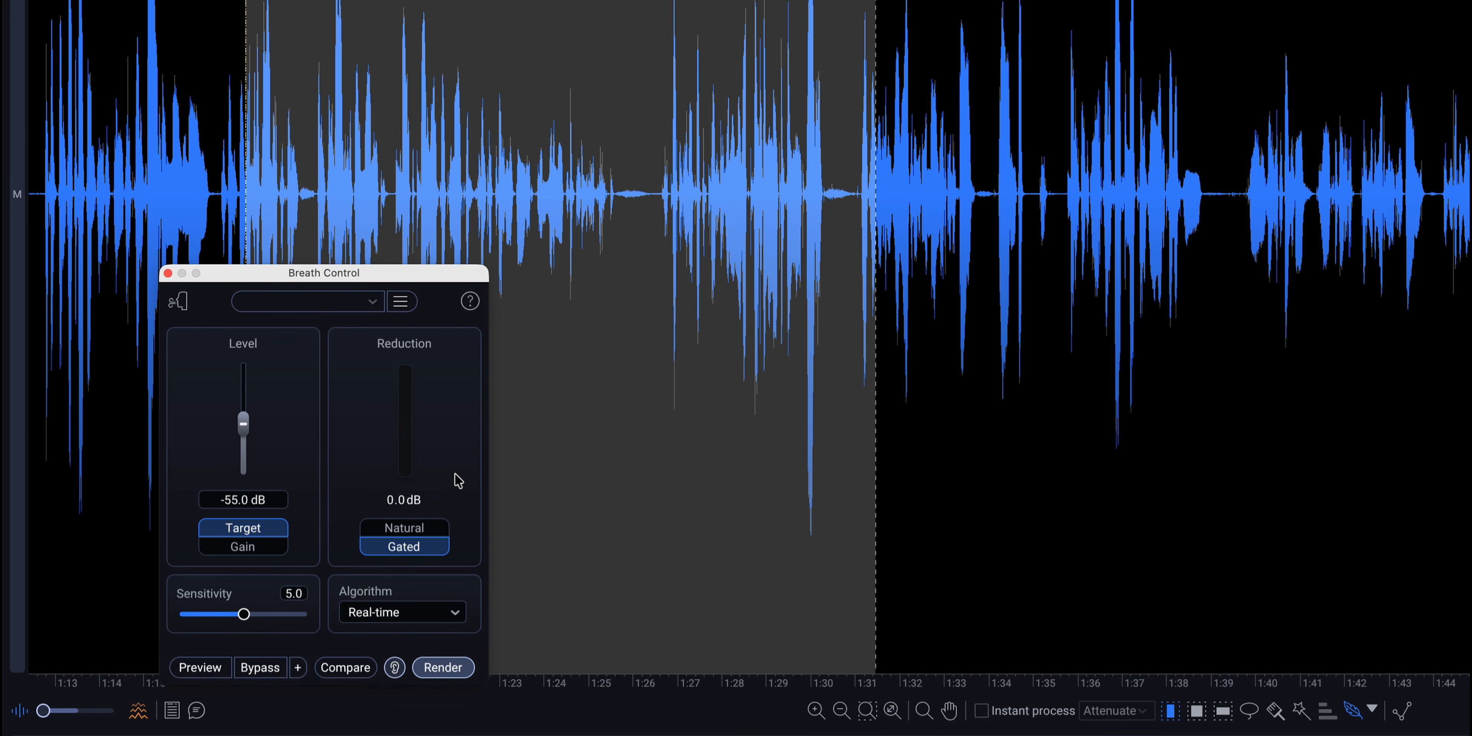
click(430, 527)
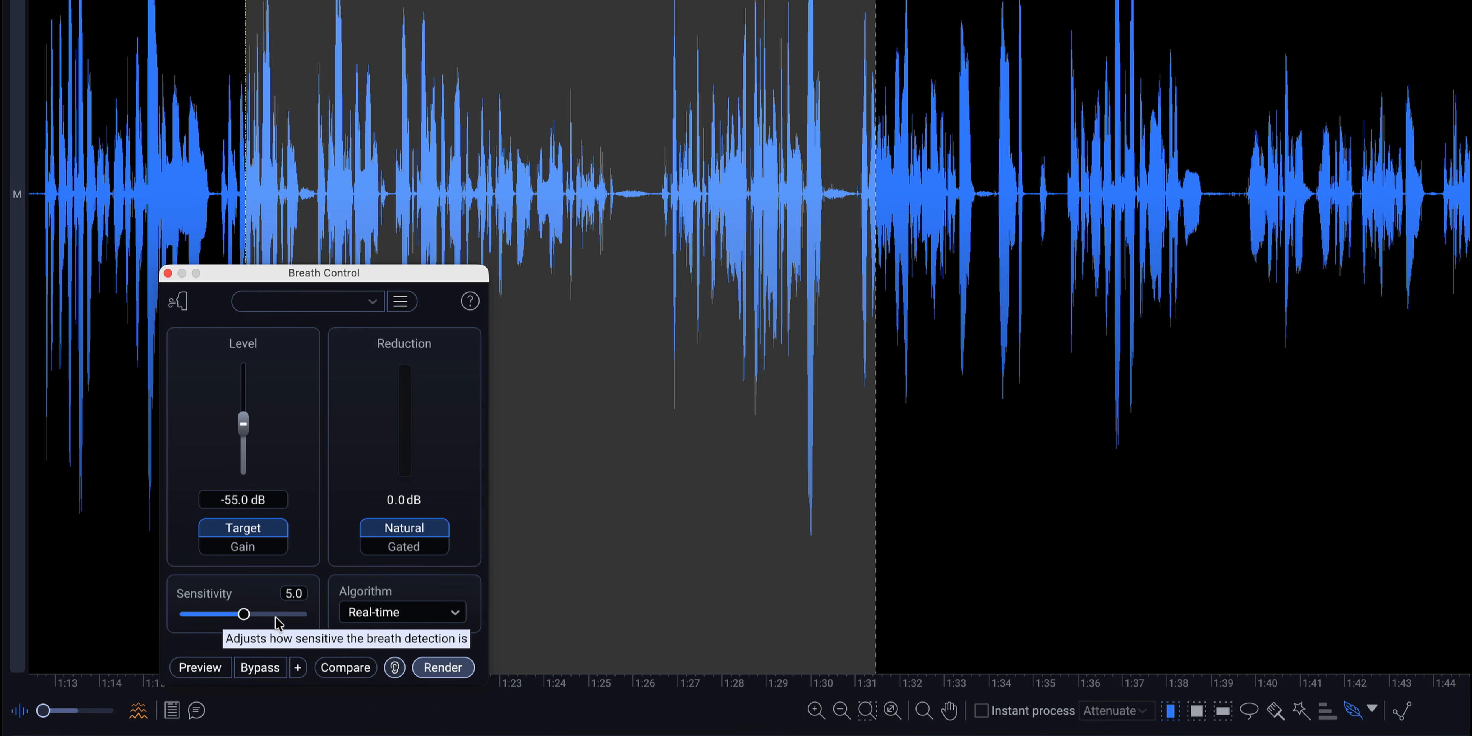
mouse_move(245, 616)
mouse_down()
mouse_move(291, 616)
mouse_move(210, 615)
mouse_move(247, 620)
mouse_up()
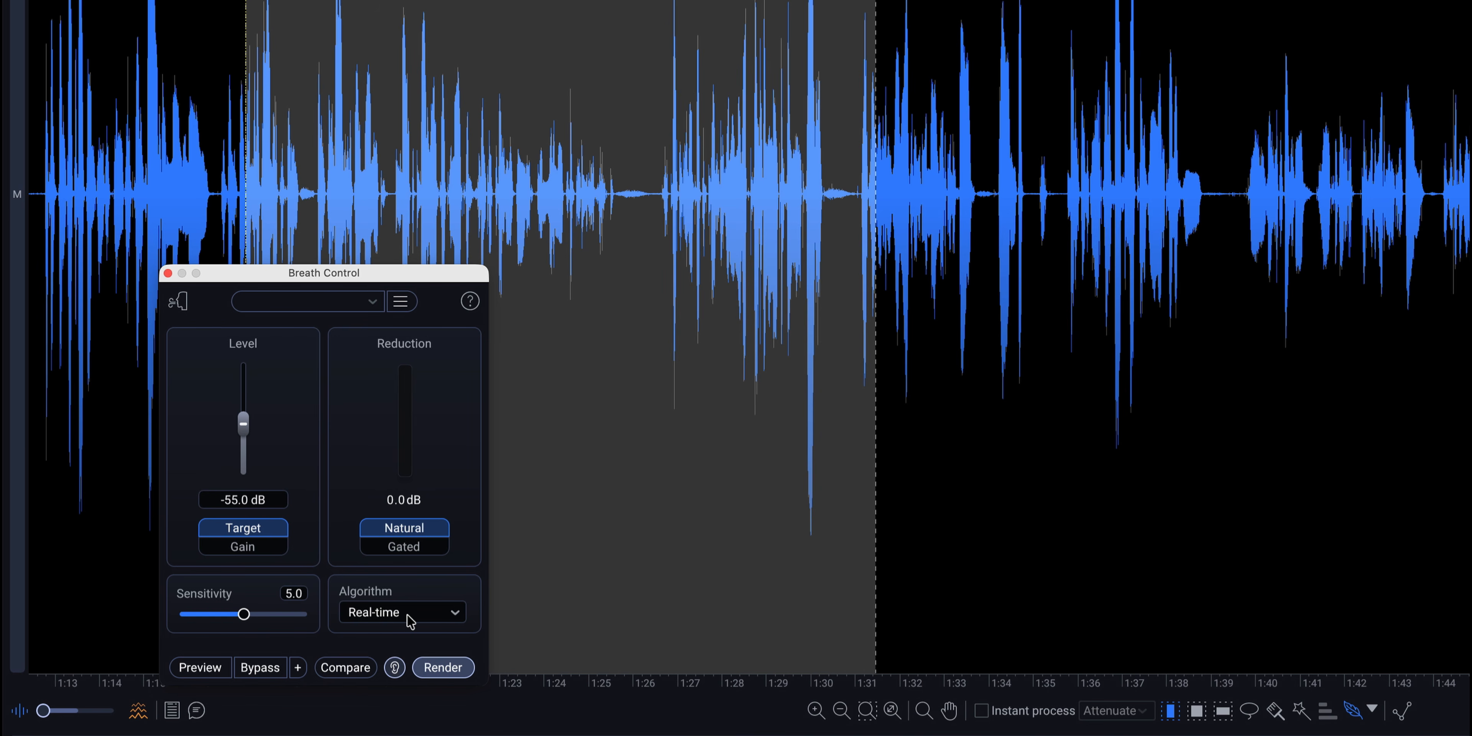
Set the algorithm to Offline and render the selection with only the detected breaths as output.
click(464, 623)
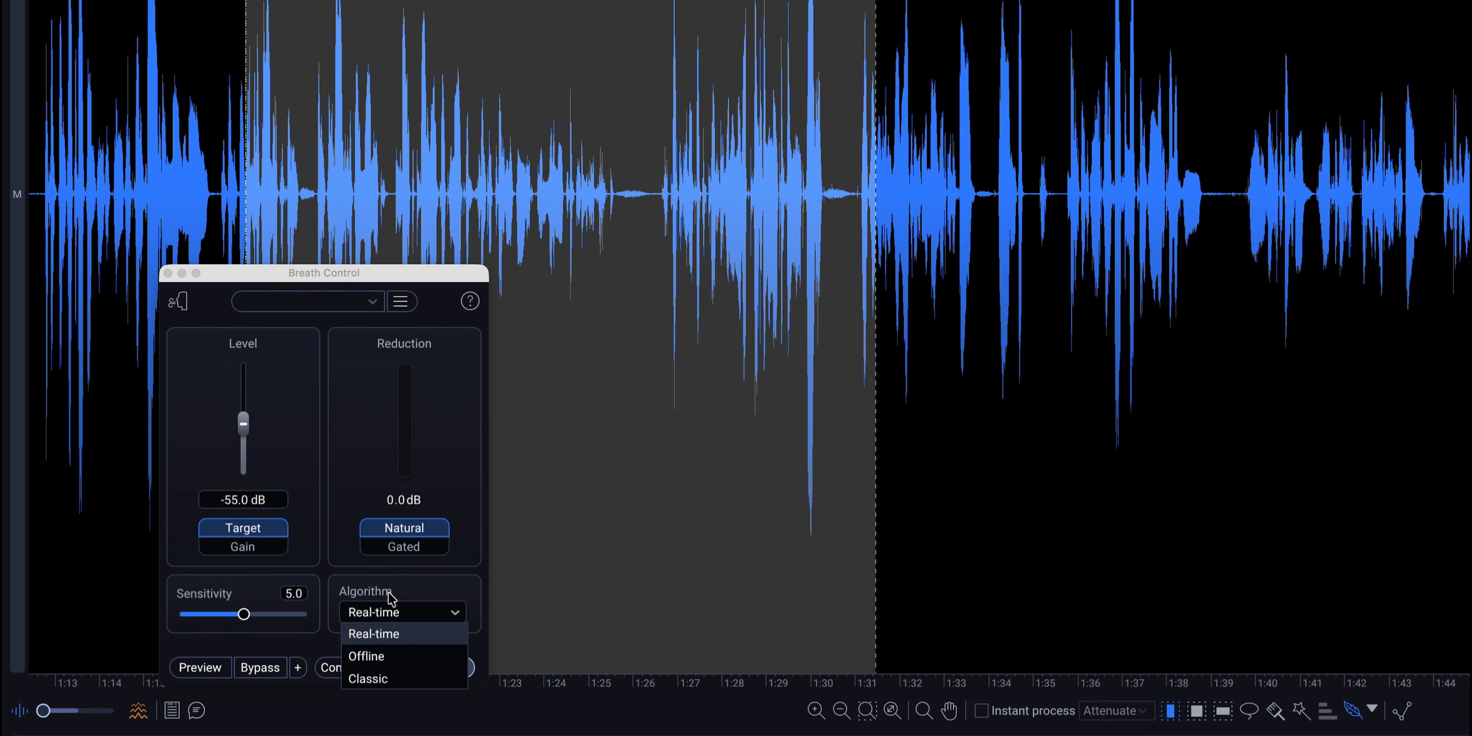
click(379, 656)
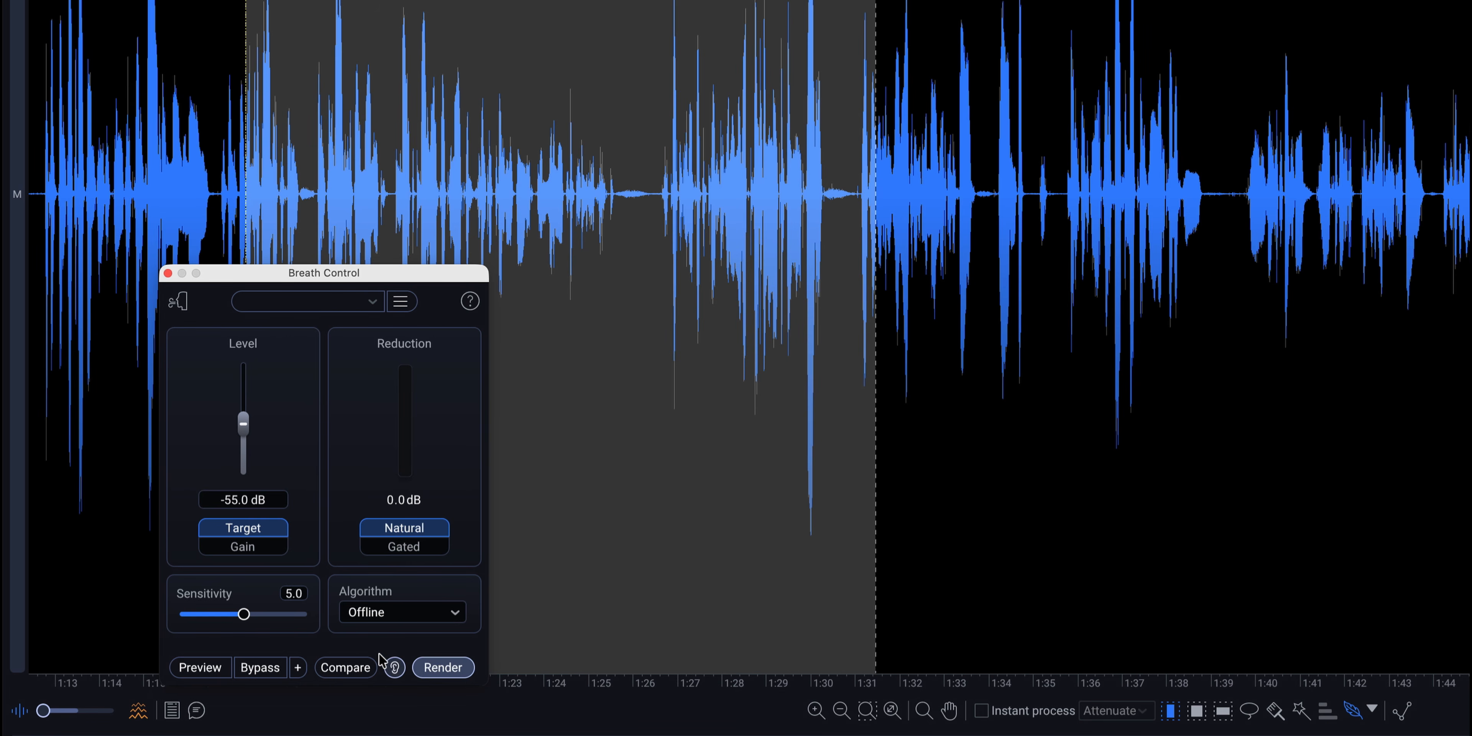
click(451, 666)
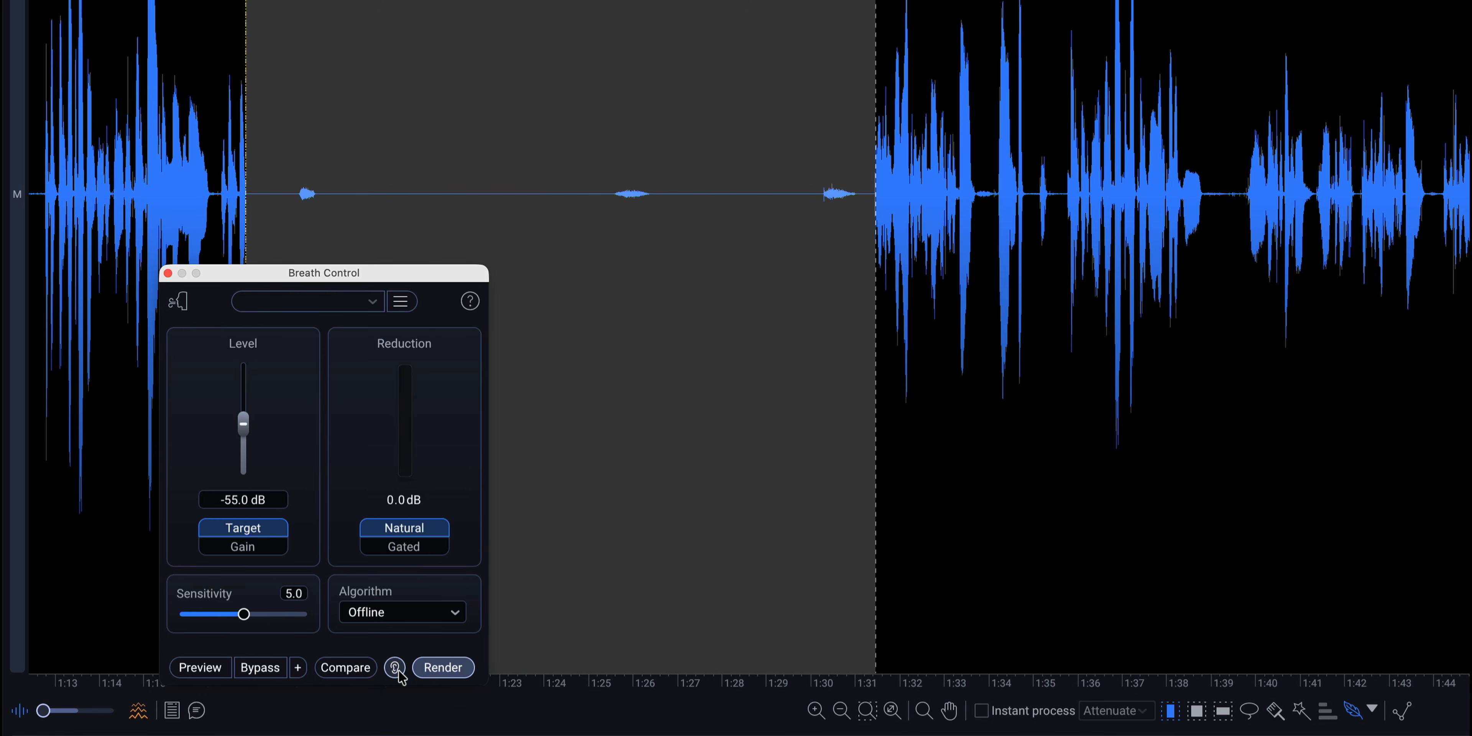
Undo the breaths-only render and render Breath Control on the selection with the detected-breaths output turned off.
key(super+z)
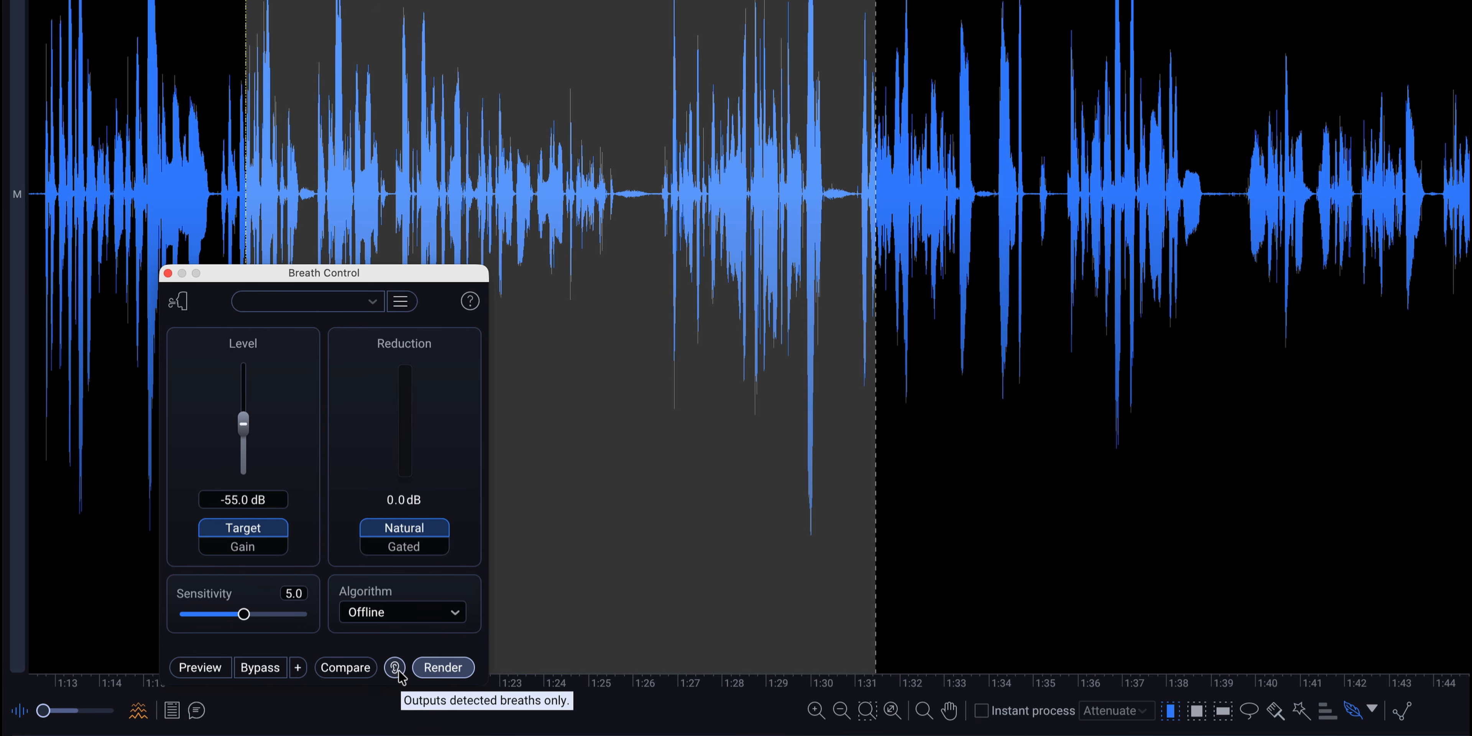
click(441, 672)
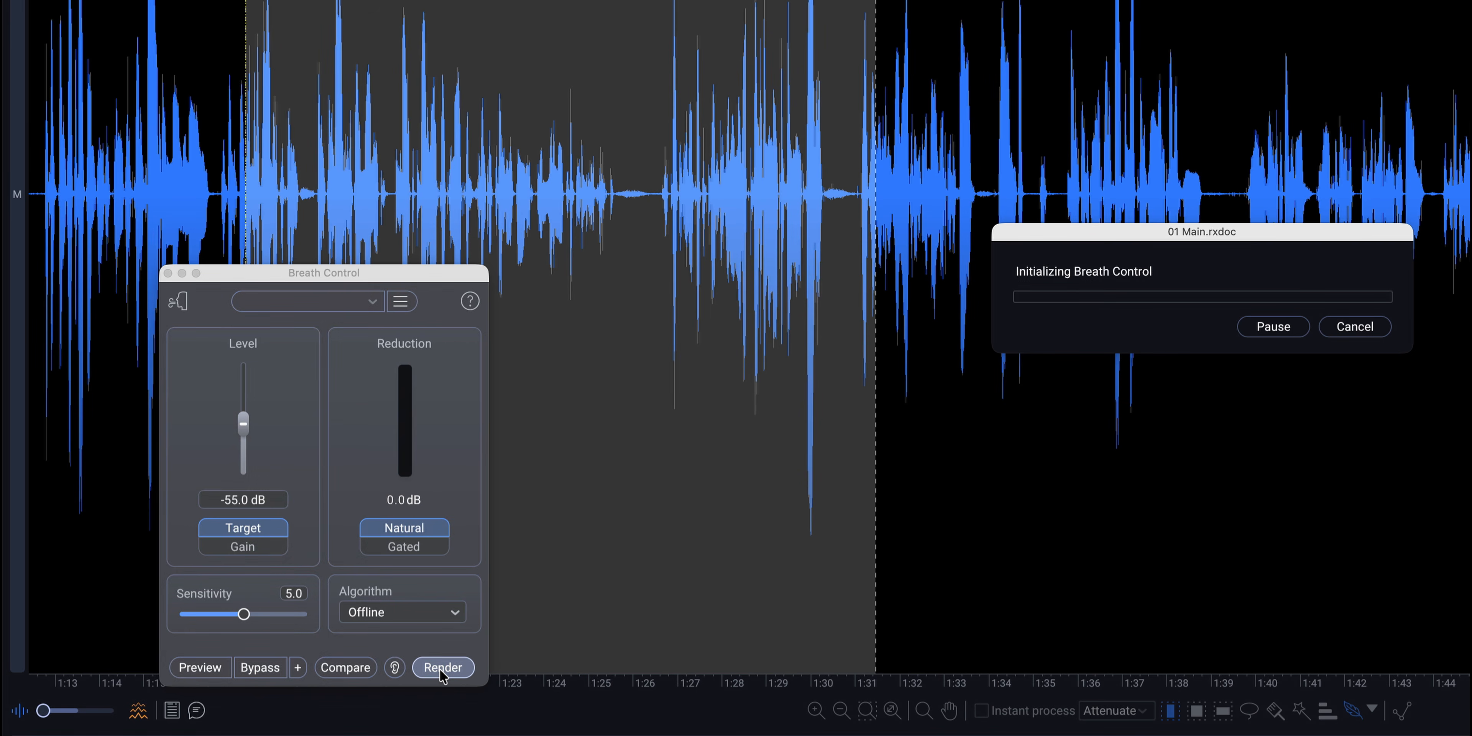